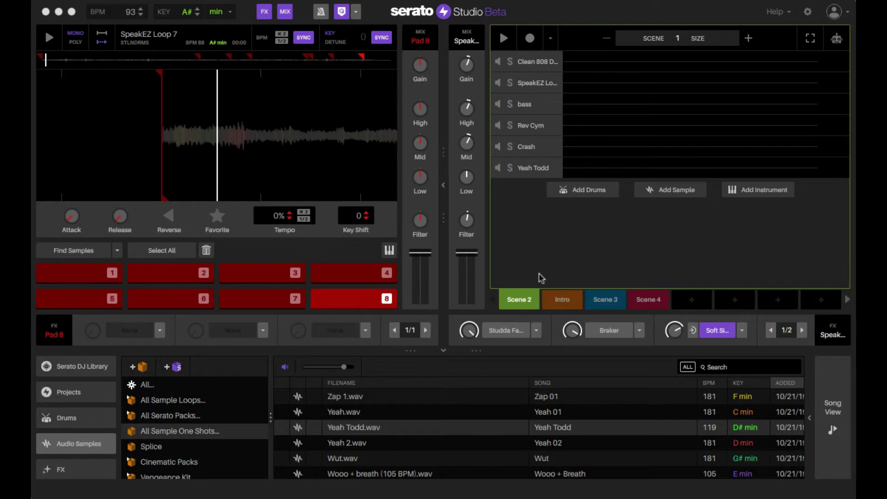
# Keep Studda Fader and Braker in the SpeakEZ Loop 7 deck's first two effect slots.
pyautogui.click(537, 331)
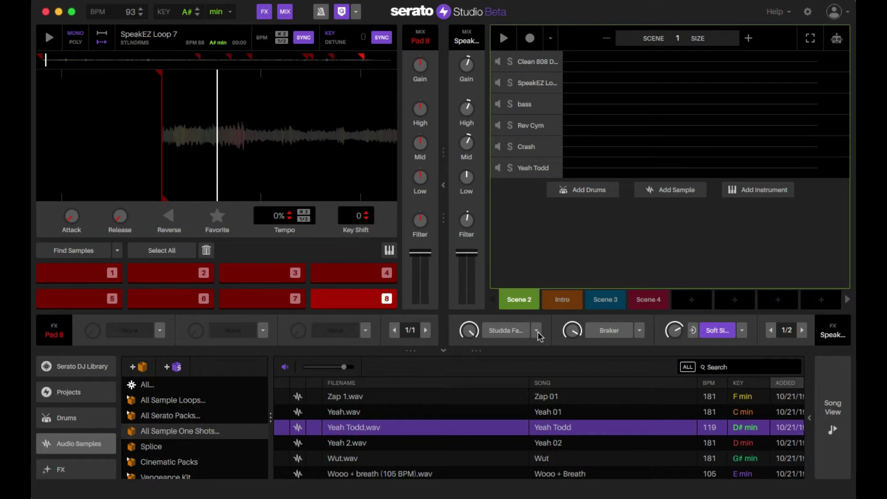
pyautogui.click(536, 330)
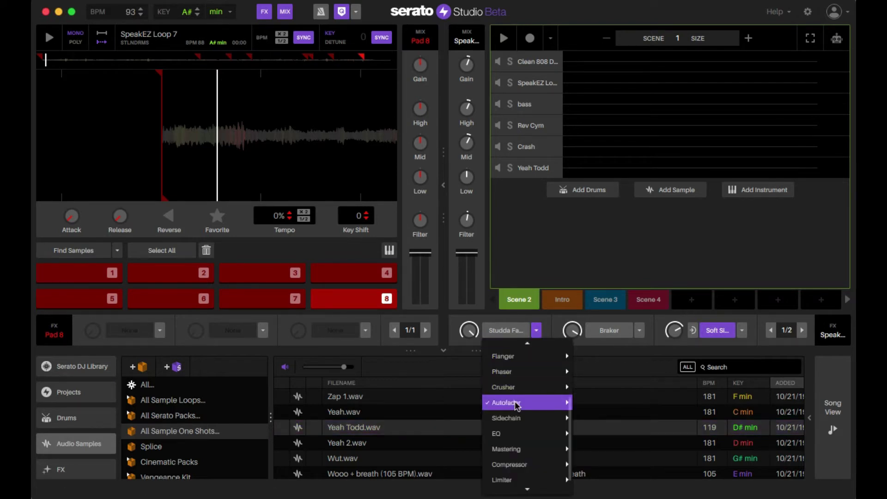
pyautogui.moveTo(516, 406)
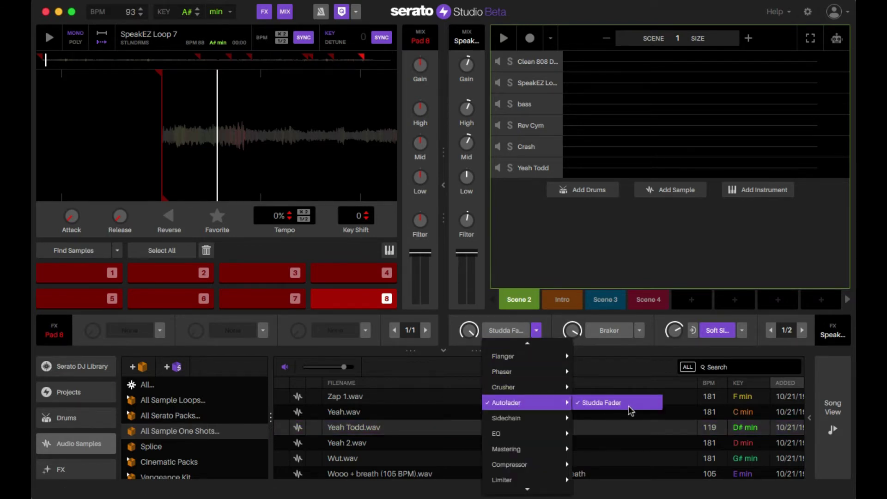
pyautogui.click(446, 316)
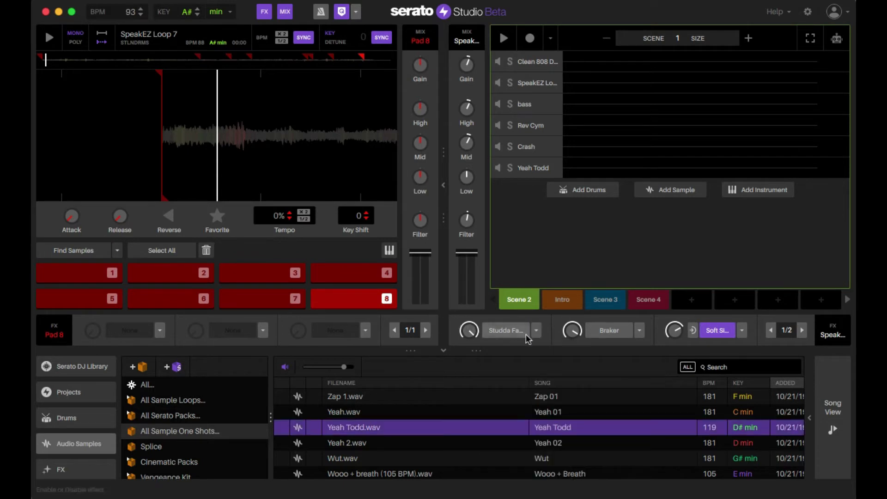
pyautogui.click(640, 330)
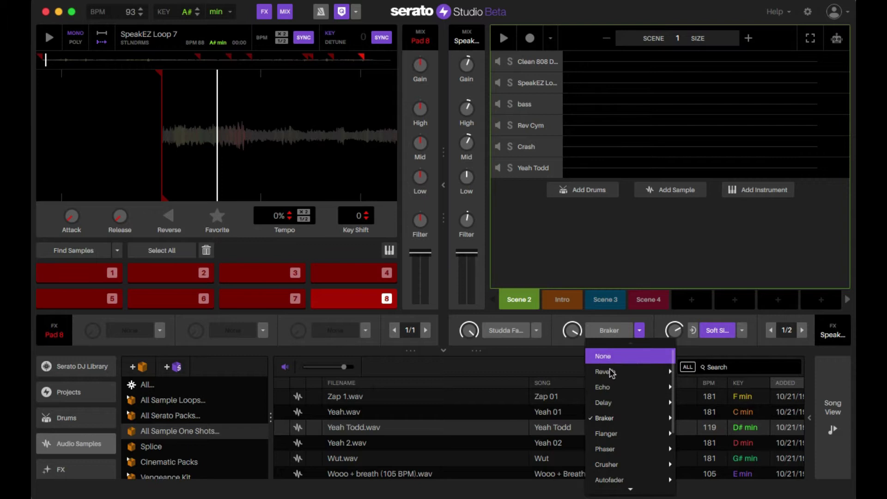
pyautogui.moveTo(609, 418)
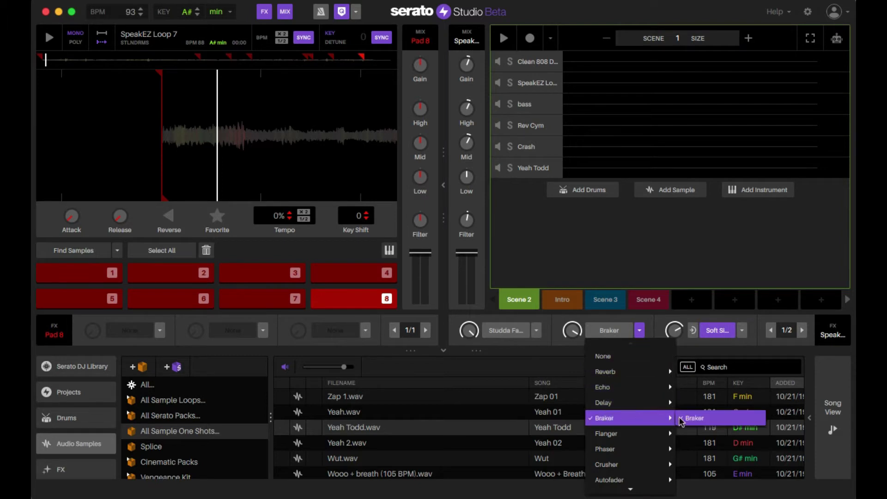
pyautogui.click(654, 331)
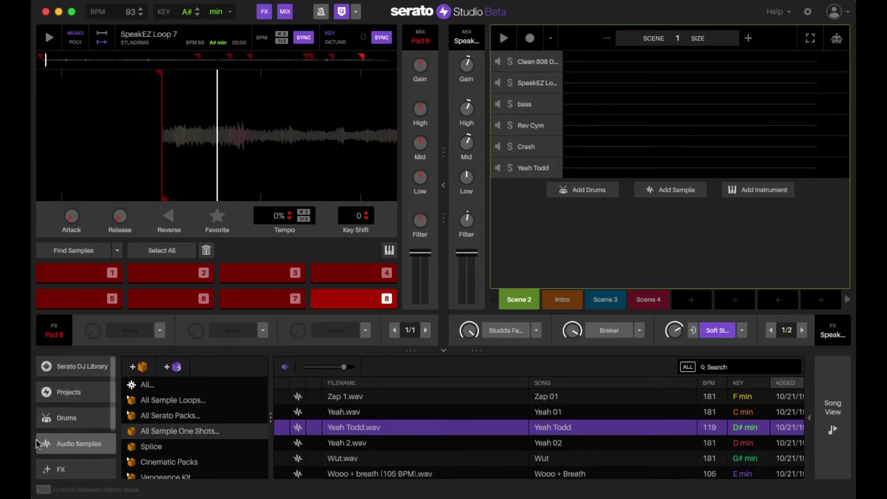
# Scroll to SpeakEZ Loop 7, expand it into its pad grid, and play pad 1.
pyautogui.scroll(-1, 78, 443)
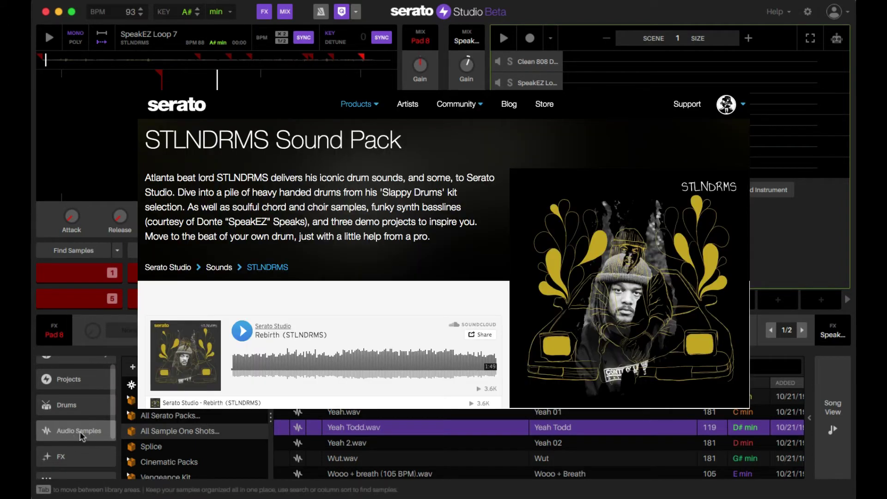
pyautogui.scroll(-1, 81, 436)
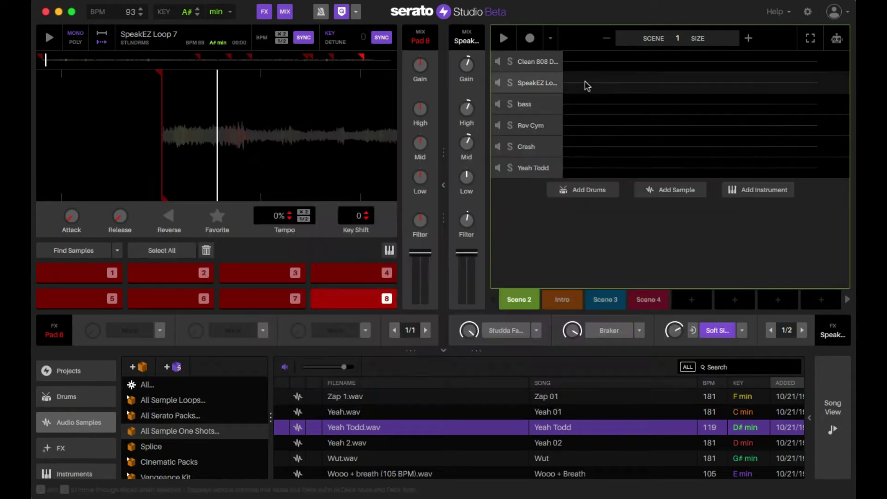
pyautogui.click(584, 83)
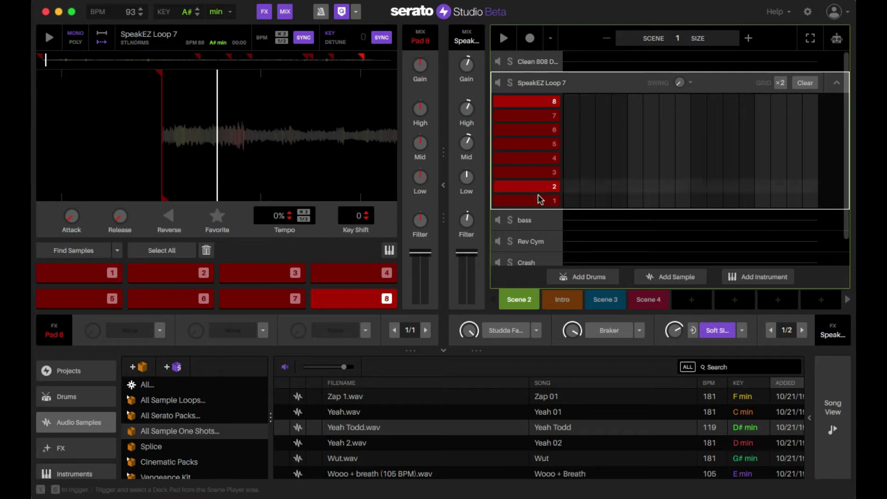
pyautogui.press('1')
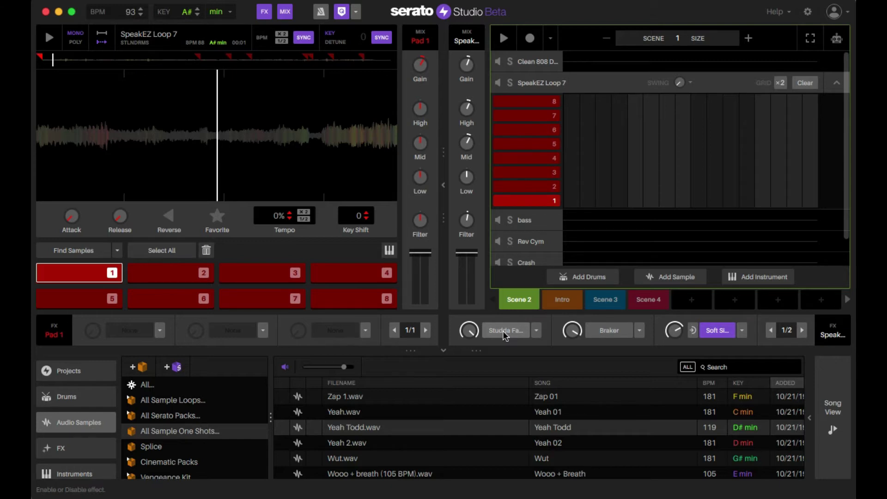
# Switch on Studda Fader, play pad 1, and shorten the timing to 1/4, 1/8, then 1/16.
pyautogui.click(514, 330)
pyautogui.press('1')
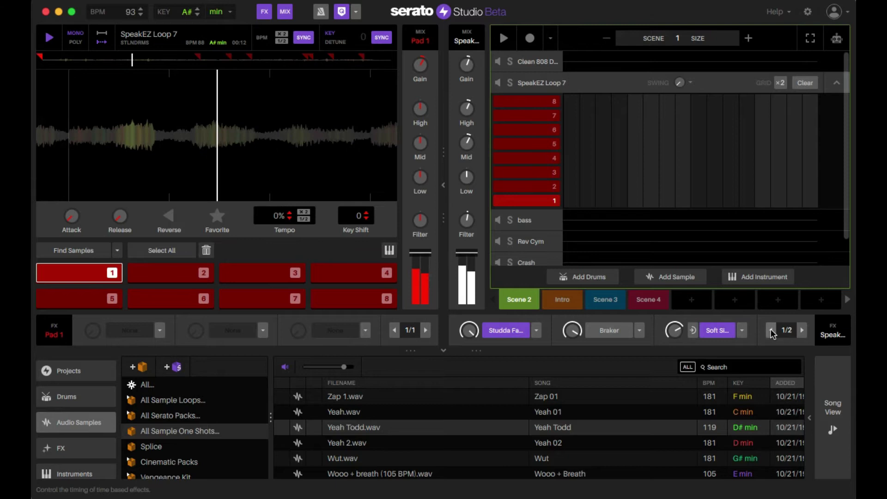
pyautogui.click(770, 331)
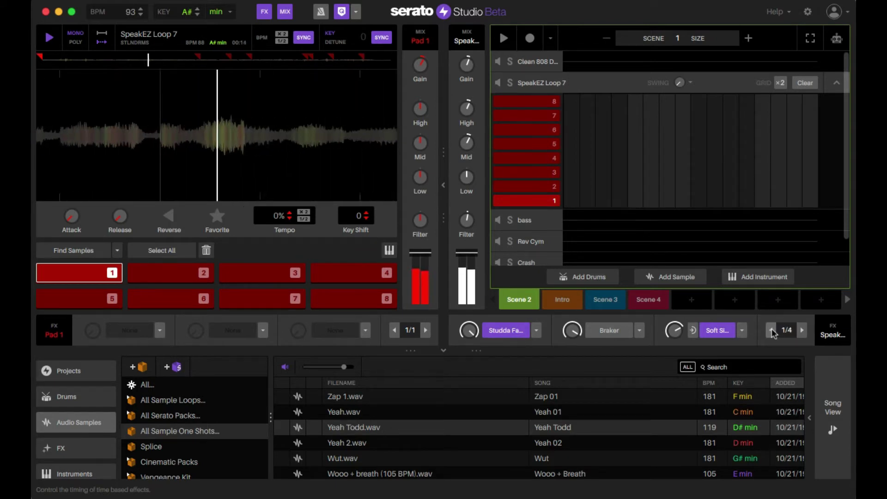
pyautogui.click(771, 330)
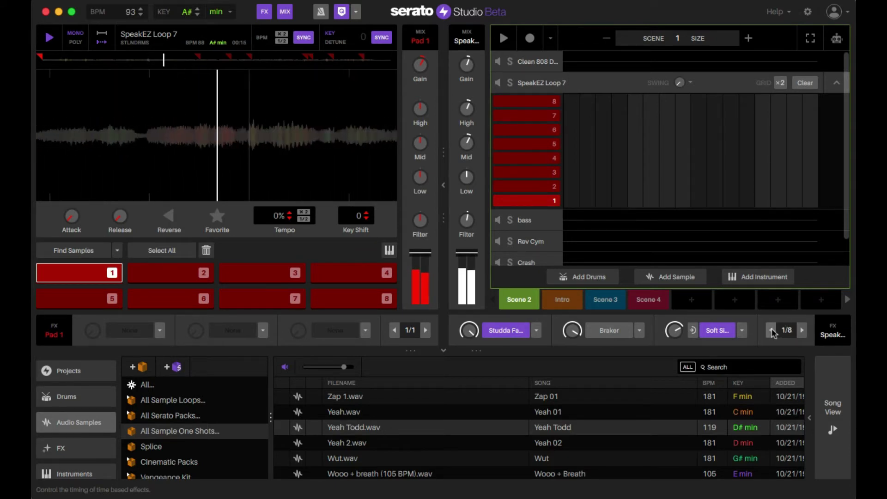
pyautogui.click(771, 330)
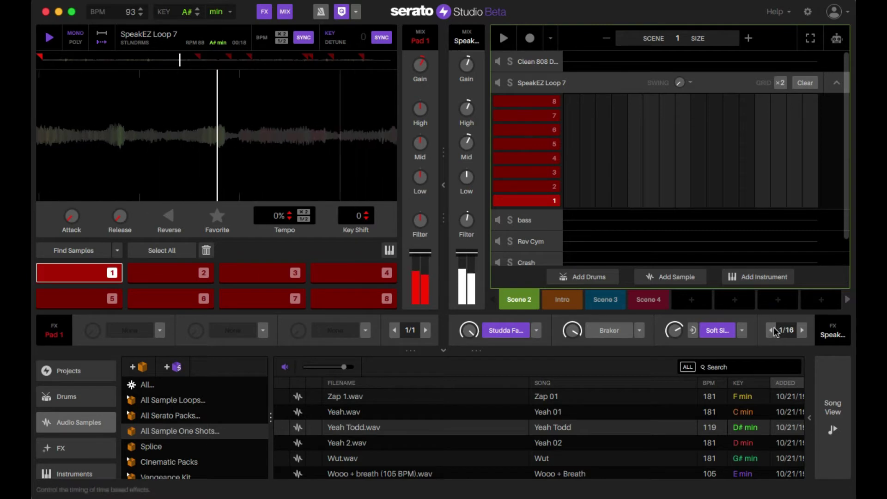
# Step the Studda Fader timing up through 3/2 and 2/1 to 4/1.
pyautogui.click(770, 330)
pyautogui.click(802, 329)
pyautogui.click(802, 329)
pyautogui.click(802, 330)
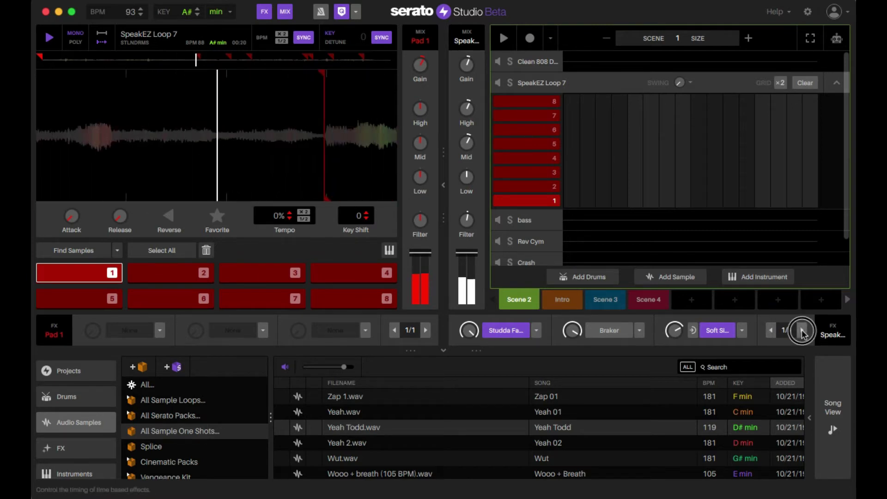
pyautogui.click(802, 329)
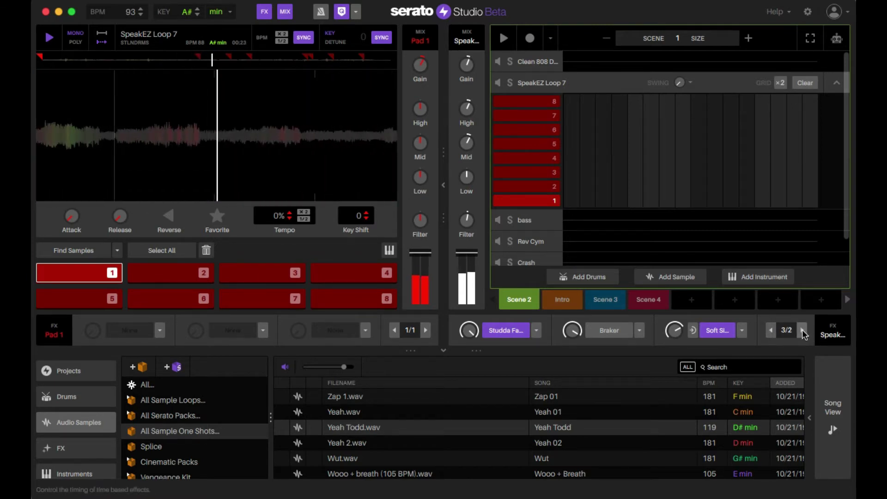
pyautogui.click(801, 329)
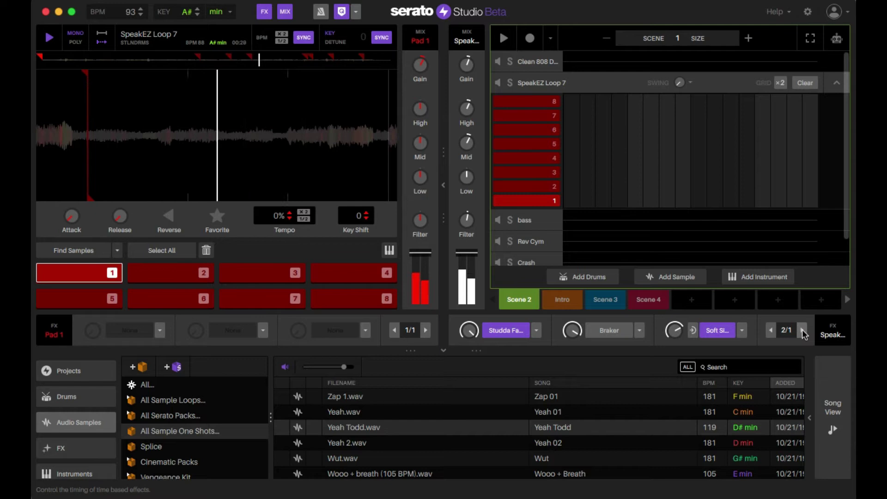
pyautogui.click(801, 330)
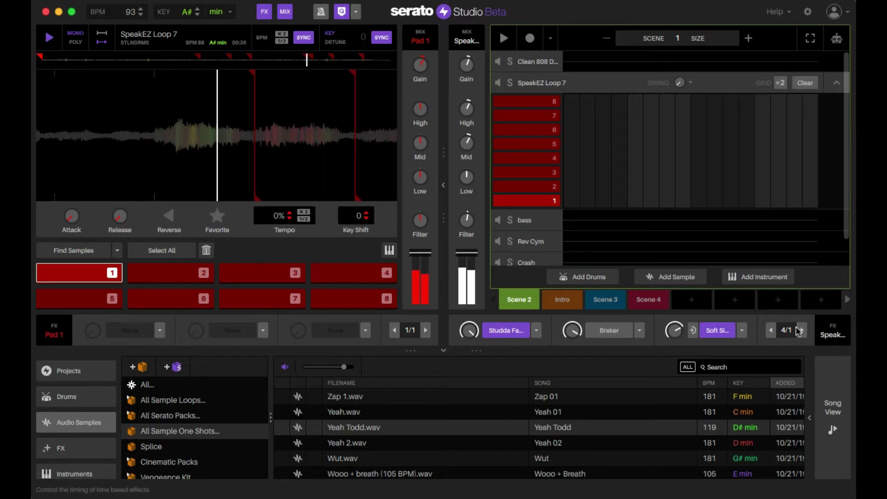
# Bring the effect timing back down to 1/4, then settle it at 1/2.
pyautogui.click(770, 331)
pyautogui.click(771, 330)
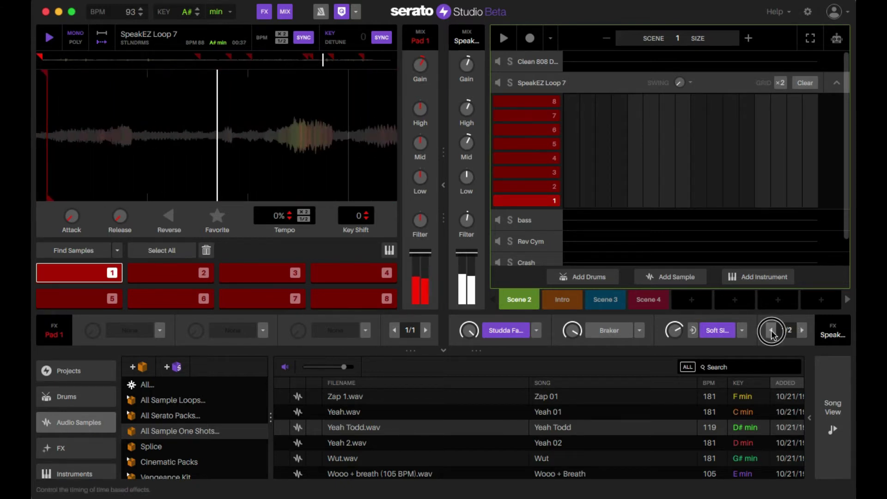
pyautogui.click(771, 331)
pyautogui.click(803, 332)
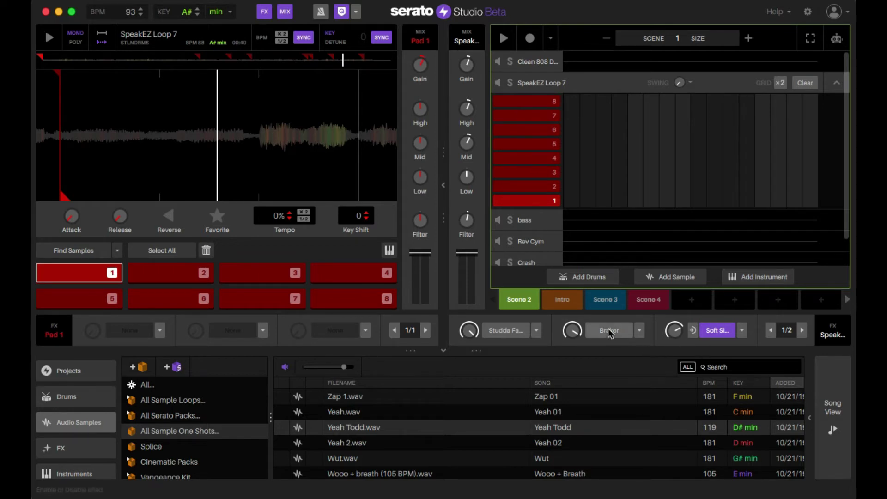
# Replay pad 1 and pulse Braker on and off, turning up its amount.
pyautogui.press('1')
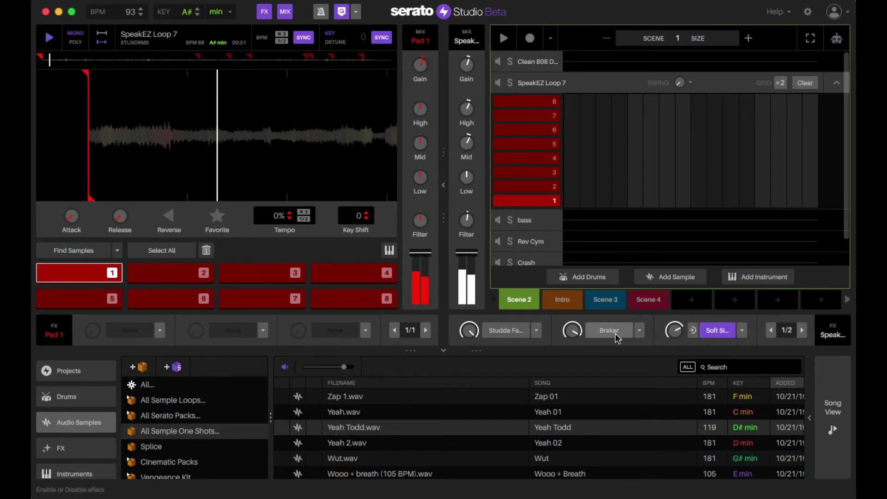
pyautogui.click(615, 334)
pyautogui.click(615, 334)
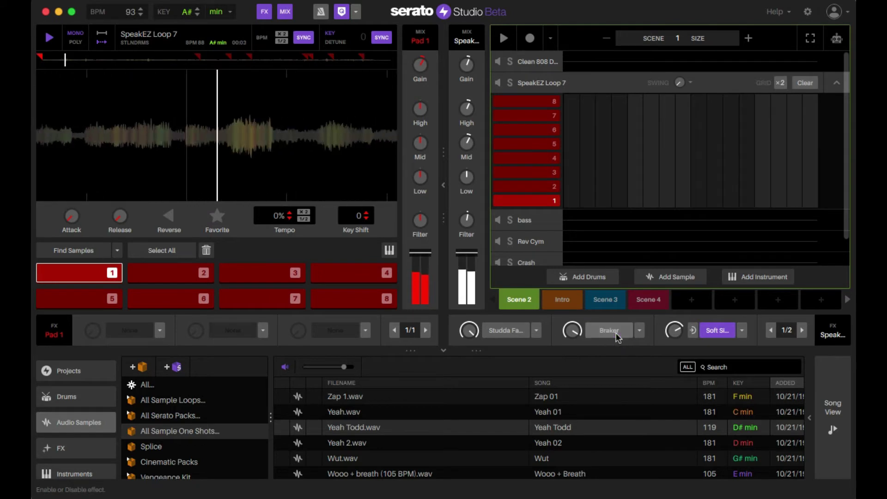
pyautogui.click(609, 330)
pyautogui.click(609, 331)
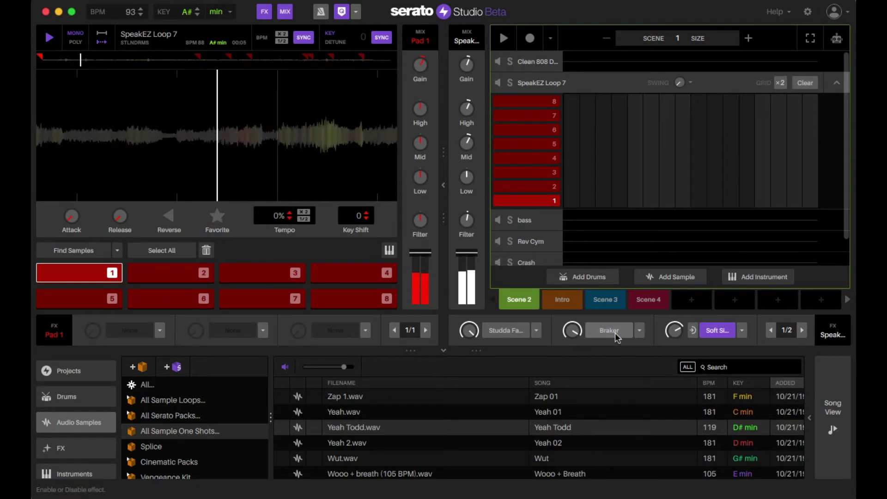
pyautogui.moveTo(572, 330); pyautogui.dragTo(572, 317)
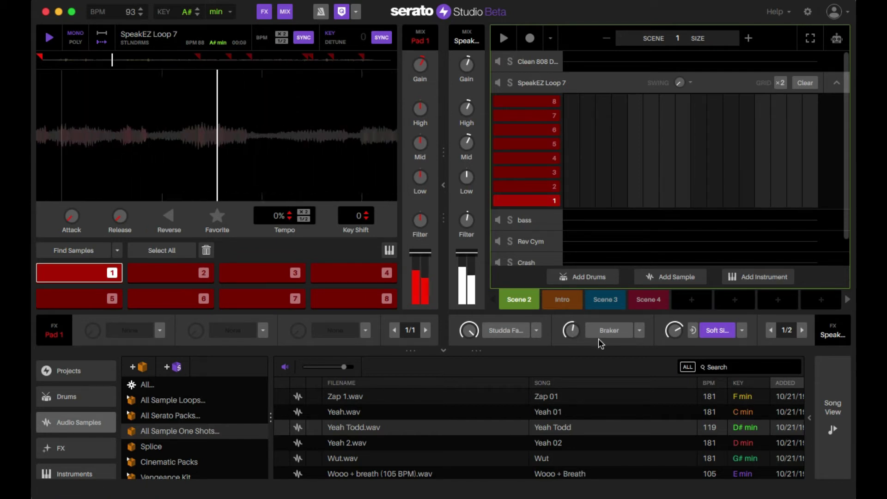
pyautogui.click(616, 330)
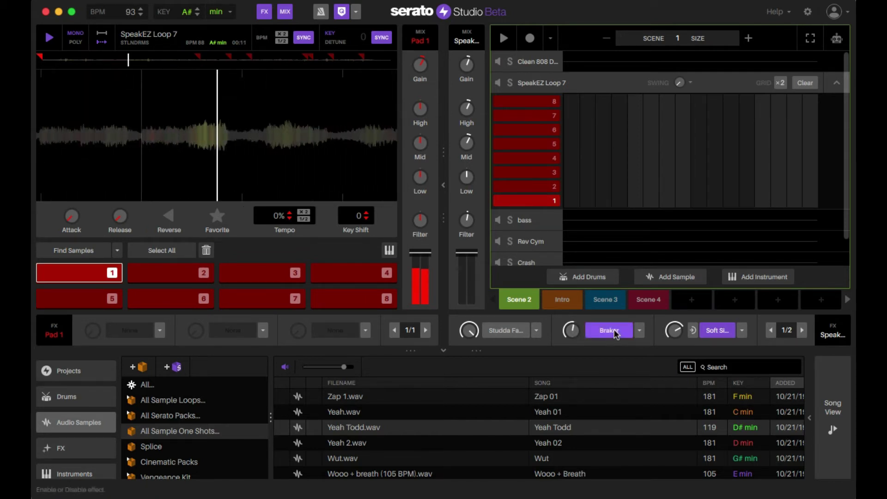
pyautogui.click(616, 330)
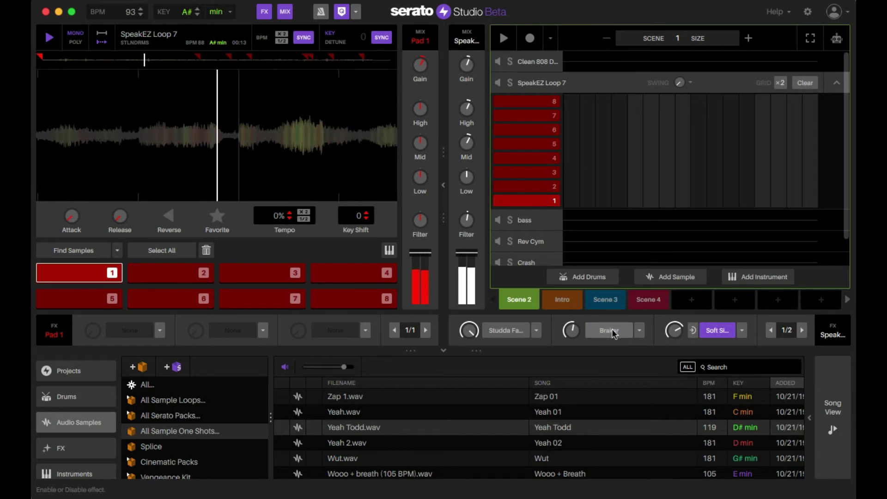
pyautogui.click(611, 328)
pyautogui.click(612, 328)
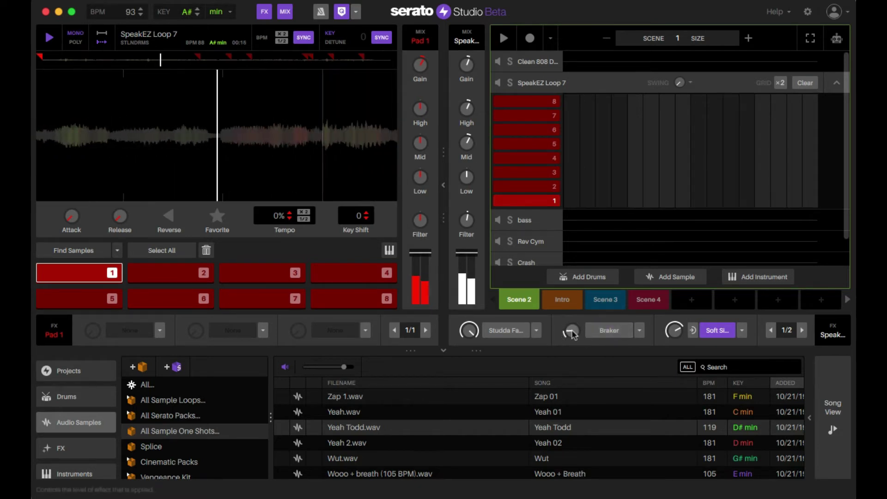
# Toggle Braker on and off with the effect timing set to 8/1.
pyautogui.click(595, 331)
pyautogui.click(594, 331)
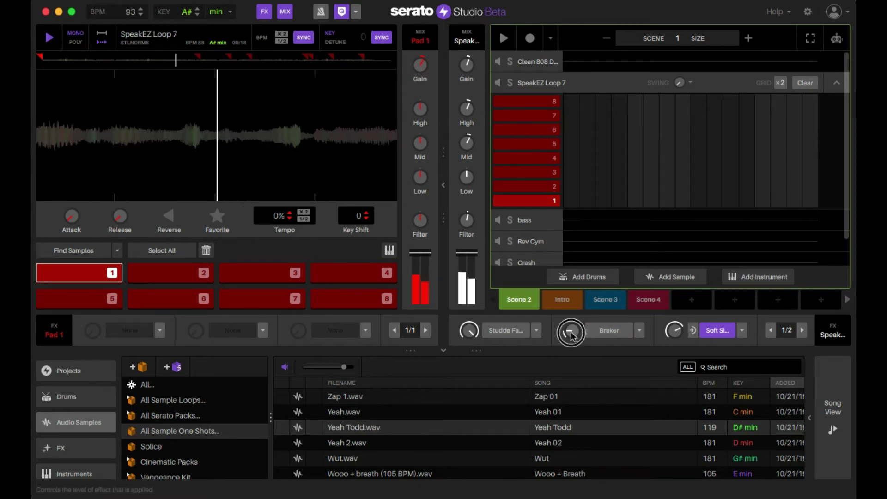
pyautogui.click(606, 332)
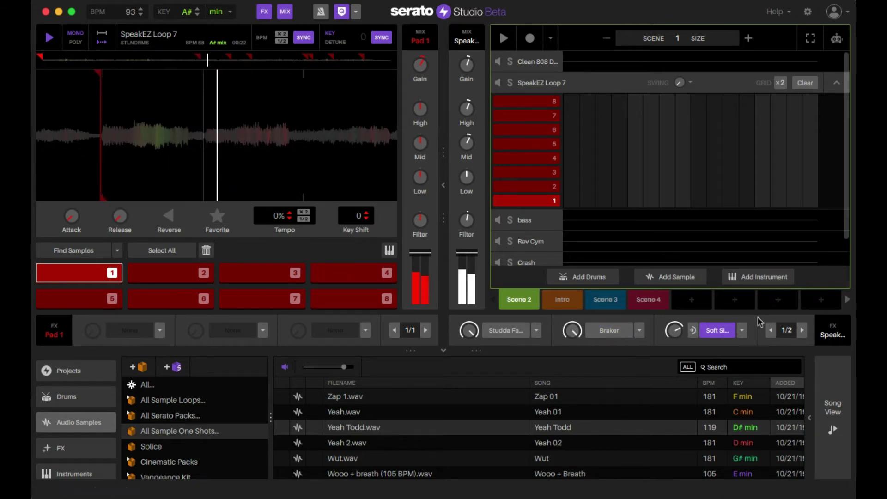
pyautogui.click(801, 329)
pyautogui.click(801, 330)
pyautogui.click(801, 330)
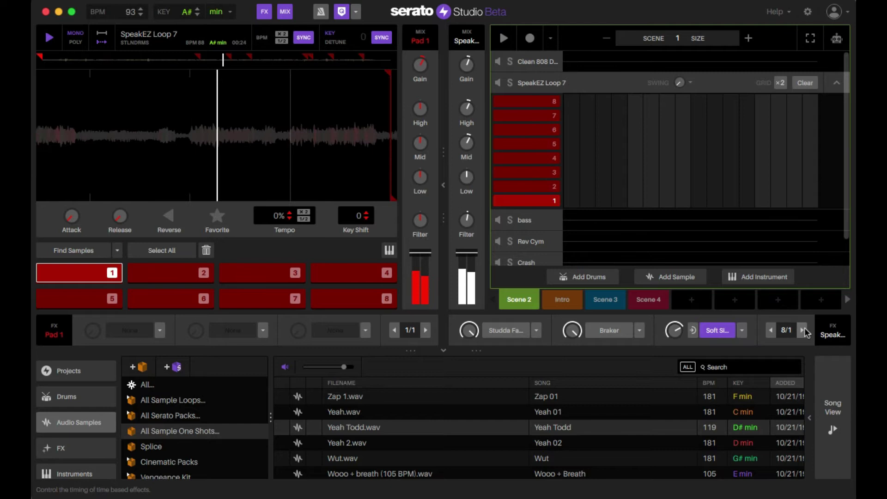
pyautogui.click(609, 330)
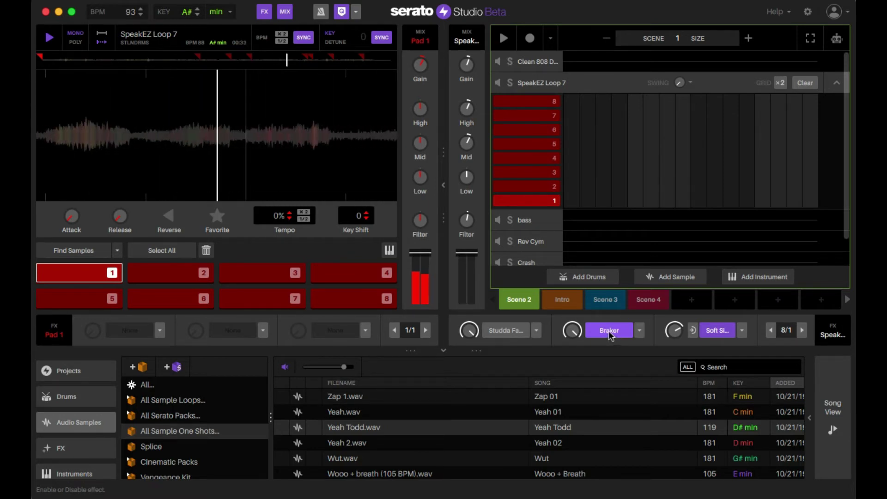
pyautogui.click(608, 331)
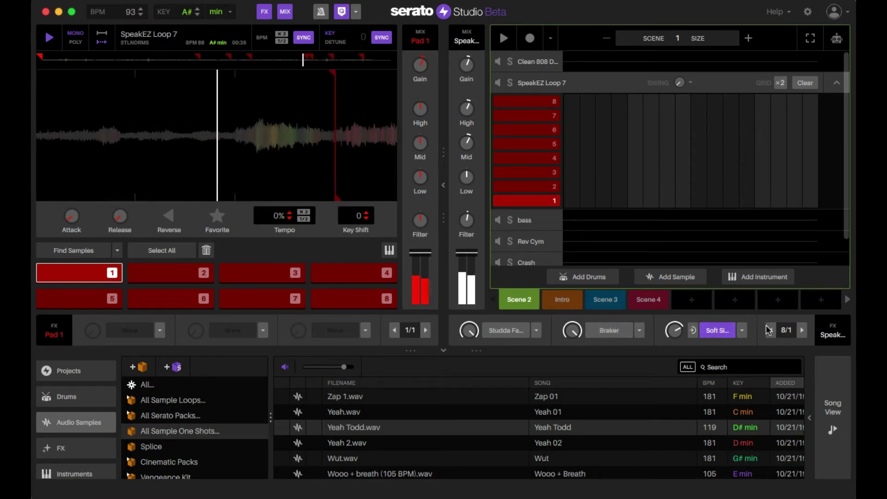
# Shorten the effect timing to 1/32 and toggle Braker again, ending with it off.
pyautogui.click(769, 330)
pyautogui.click(769, 330)
pyautogui.click(769, 331)
pyautogui.click(769, 331)
pyautogui.click(769, 330)
pyautogui.click(769, 330)
pyautogui.click(770, 330)
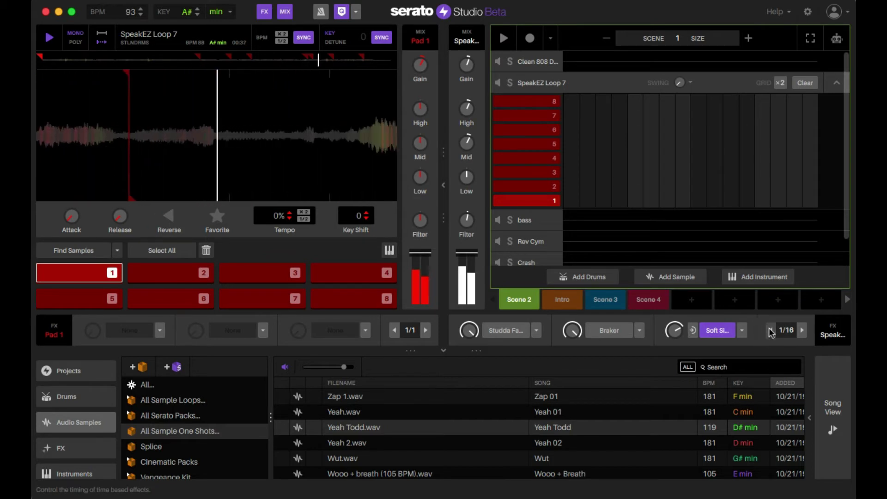
pyautogui.click(771, 331)
pyautogui.click(615, 331)
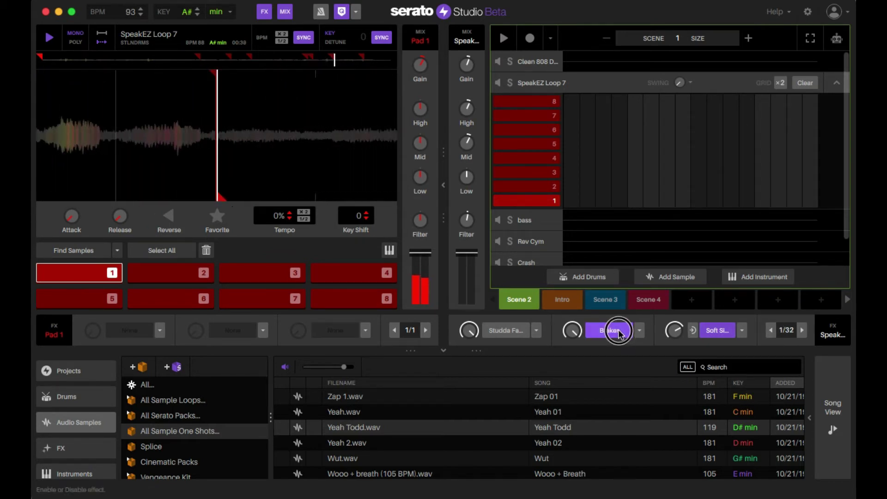
pyautogui.click(619, 331)
pyautogui.click(620, 333)
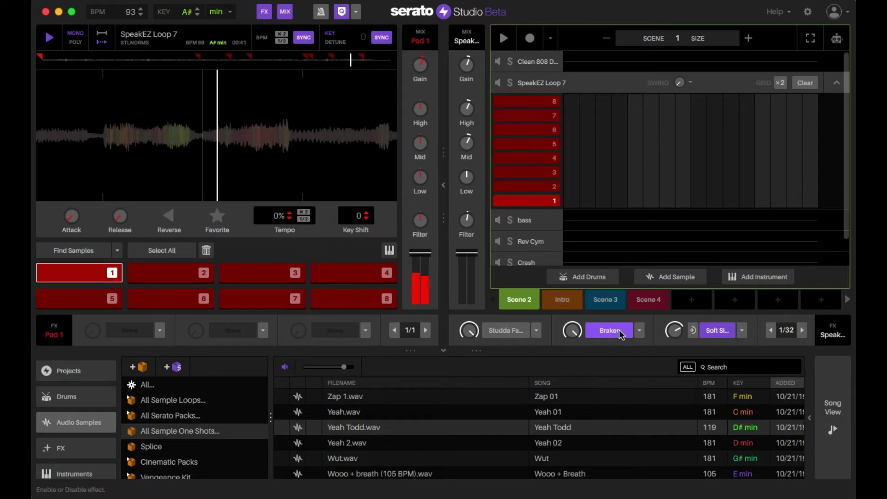
pyautogui.click(619, 332)
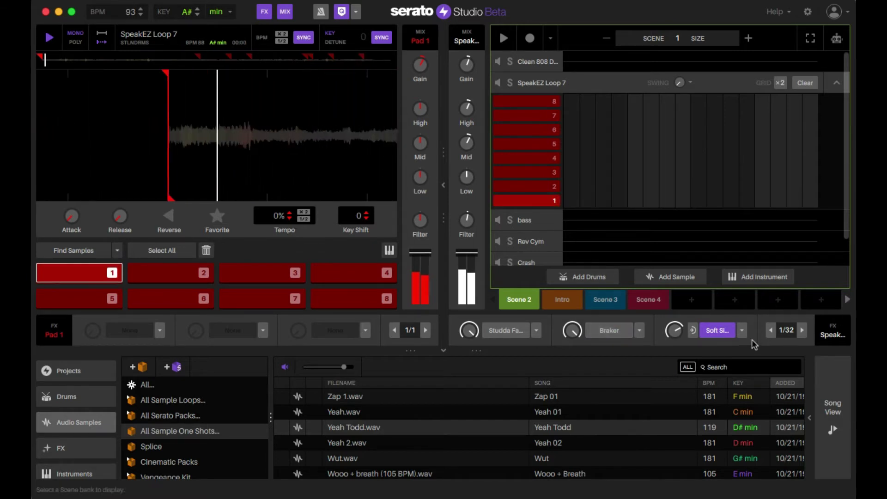
# Lengthen the effect timing, try Braker on then off, and stop playback.
pyautogui.click(801, 331)
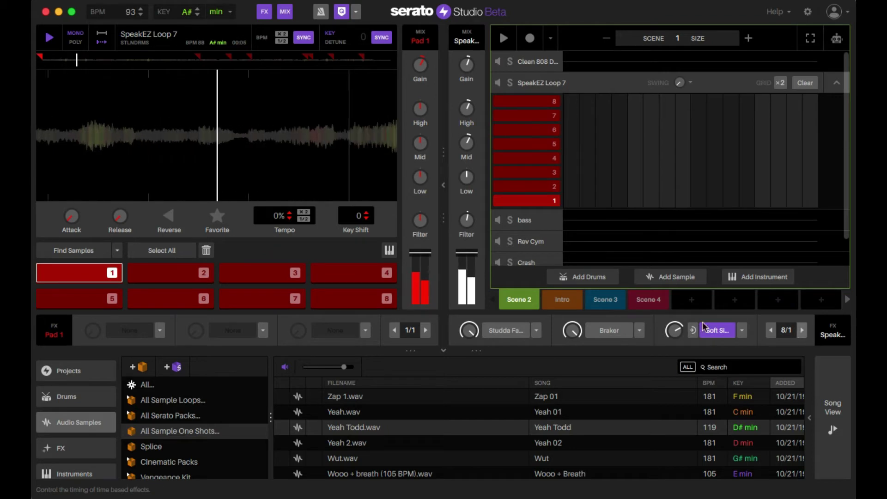
pyautogui.click(619, 331)
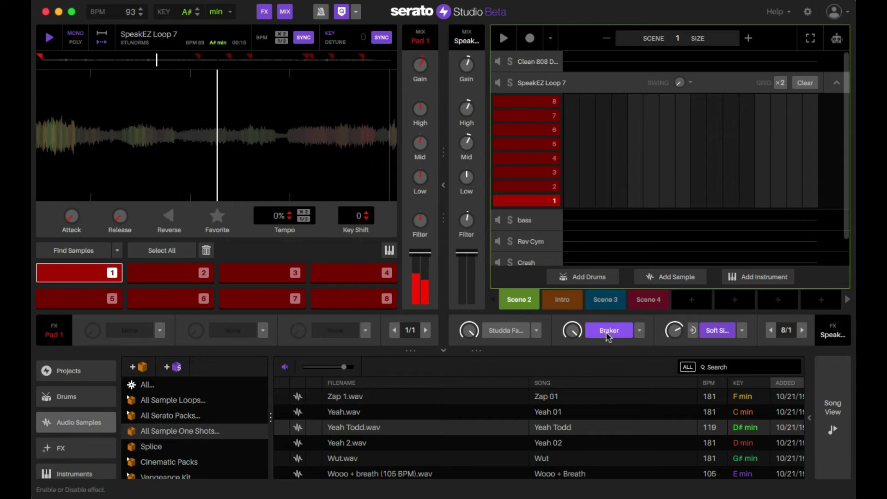
pyautogui.click(608, 331)
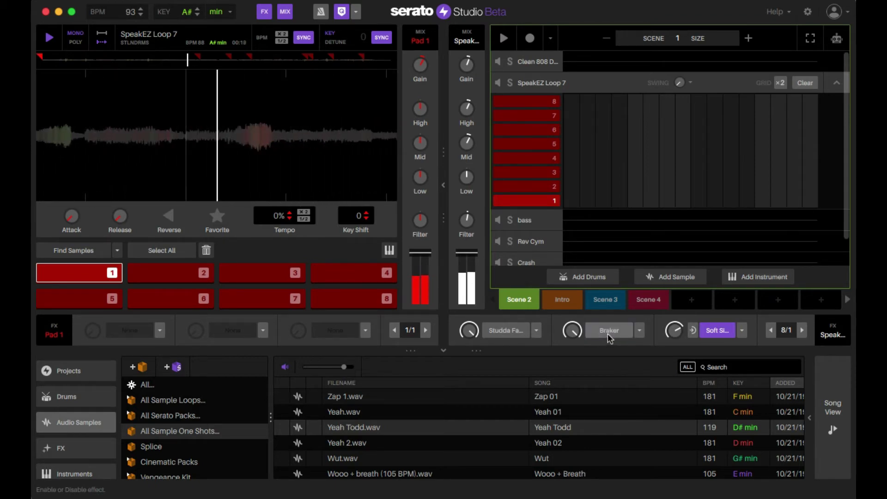
pyautogui.press('space')
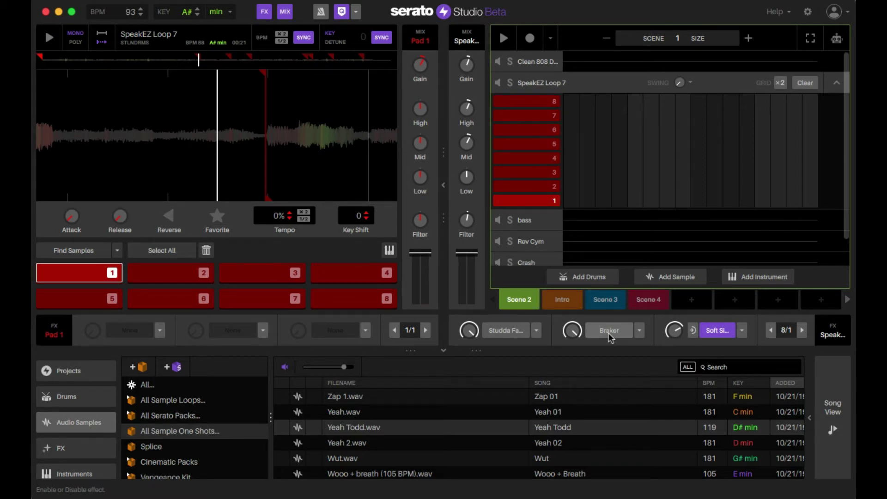
# Step the effect timing back to 1/2 and switch to Song View.
pyautogui.click(771, 330)
pyautogui.click(770, 330)
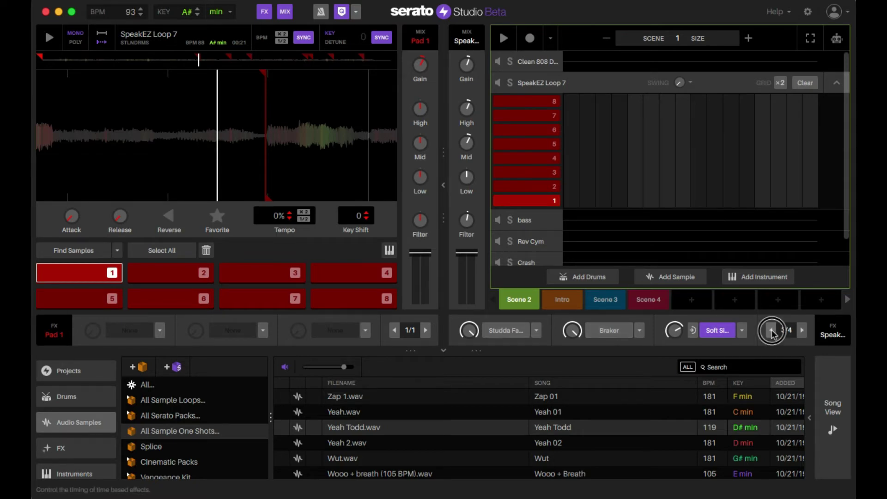
pyautogui.click(831, 402)
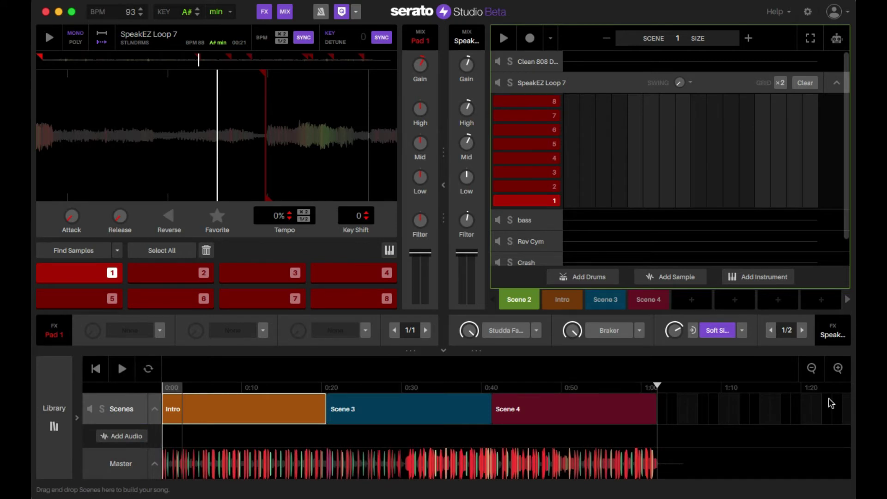
# Play the Intro scene, then switch to Scene 3 and view its page 4.
pyautogui.click(560, 300)
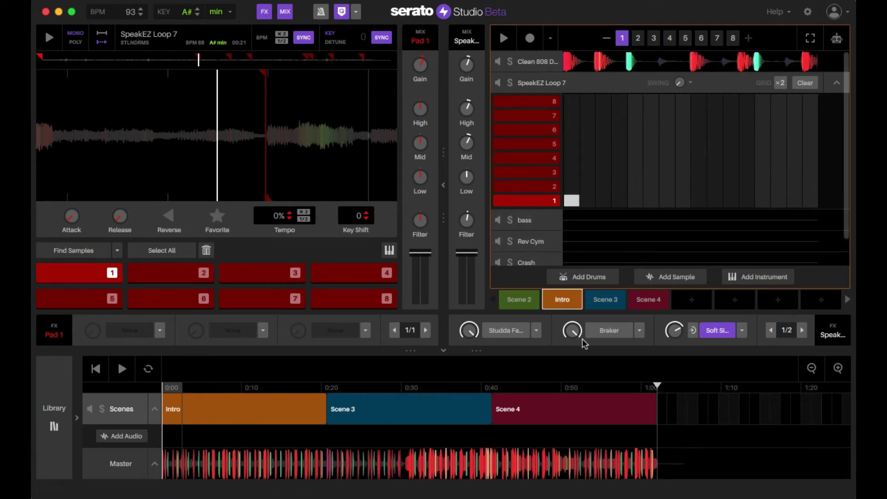
pyautogui.press('space')
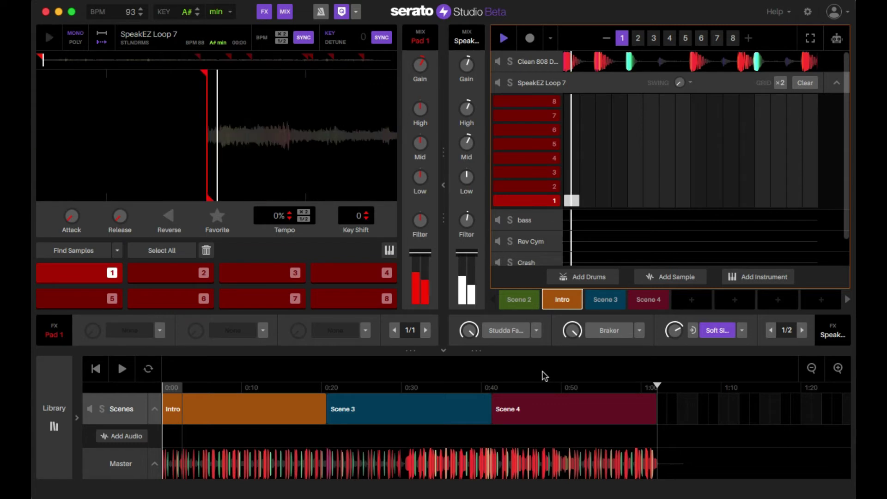
pyautogui.click(598, 299)
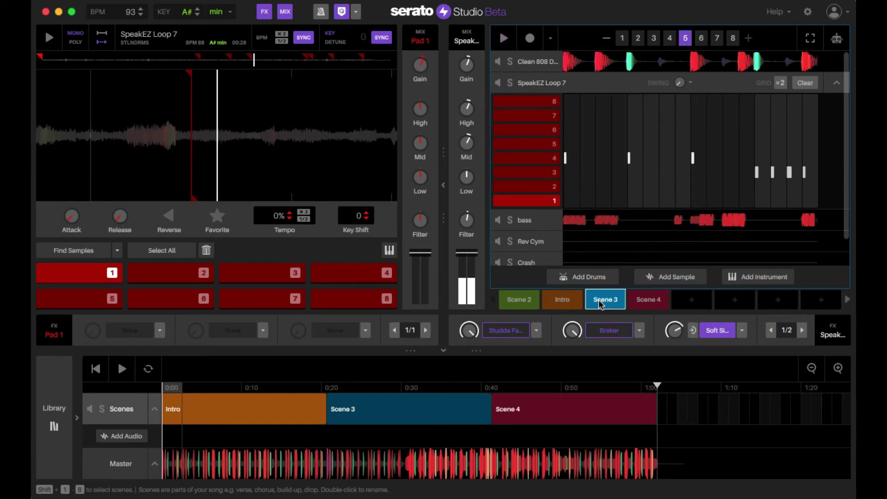
pyautogui.click(669, 38)
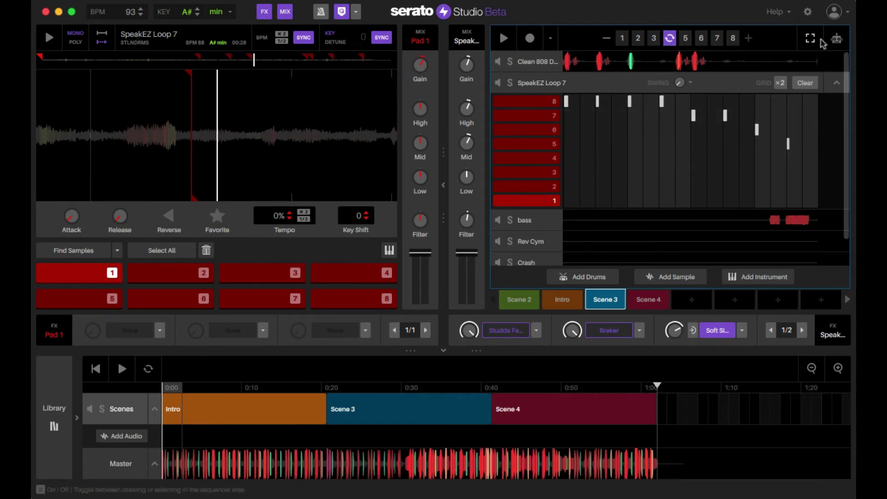
# Show SpeakEZ Loop 7's FX 2 On automation, play it back, then switch the lane to FX 1 On.
pyautogui.click(839, 40)
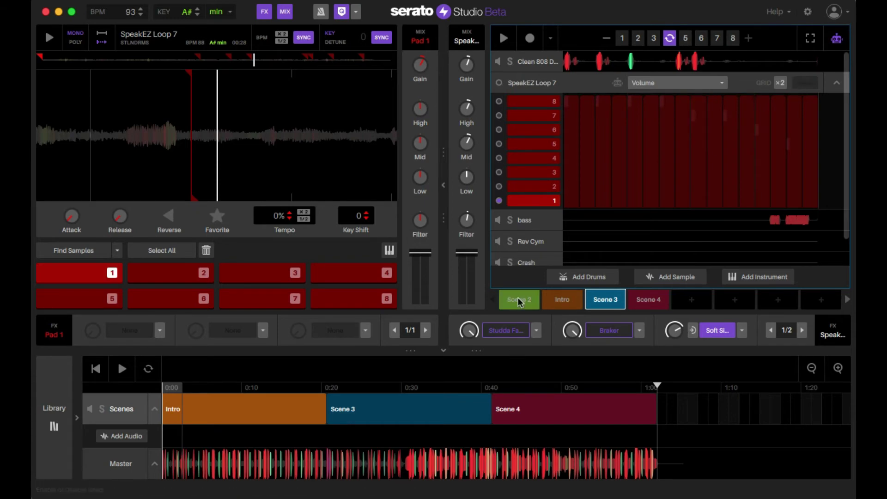
pyautogui.click(500, 84)
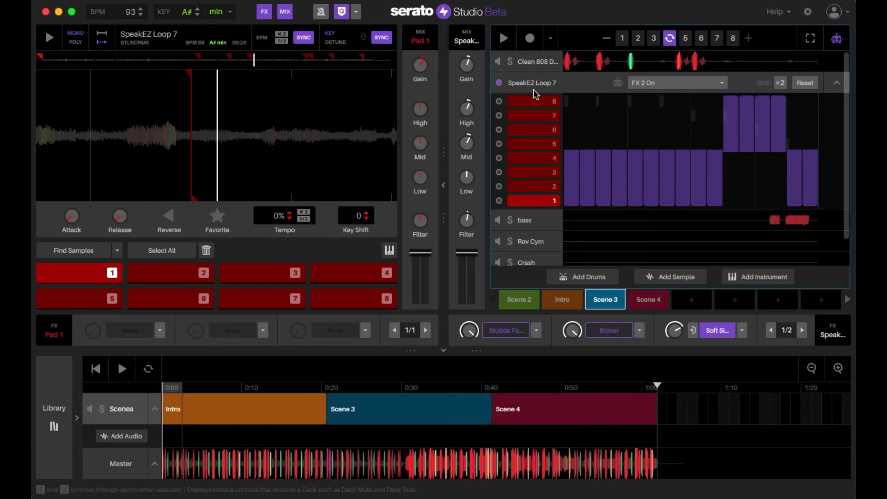
pyautogui.click(836, 44)
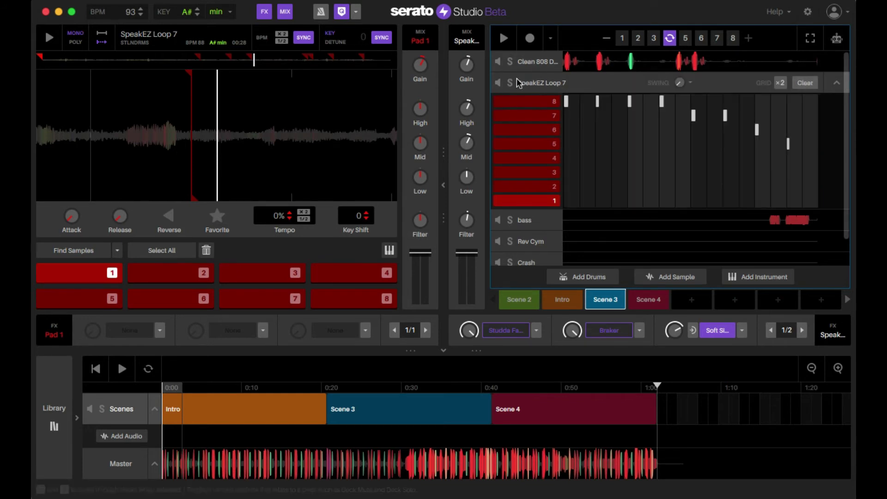
pyautogui.click(835, 43)
pyautogui.press('space')
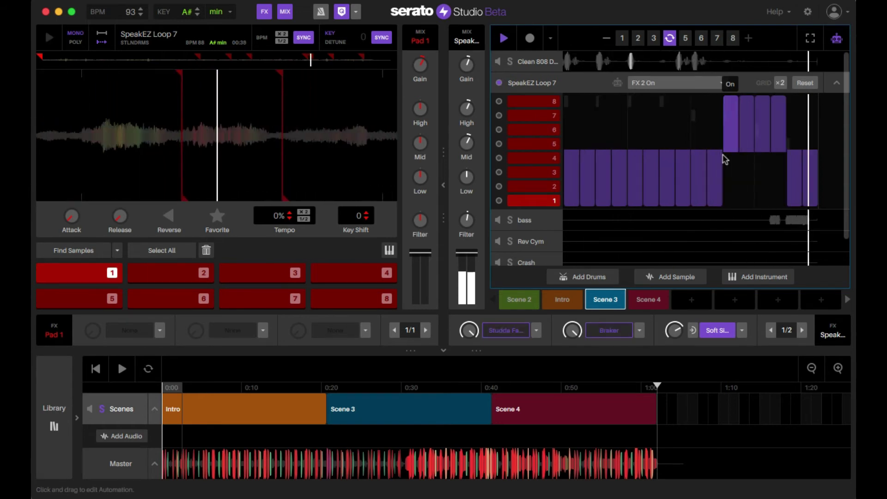
pyautogui.press('space')
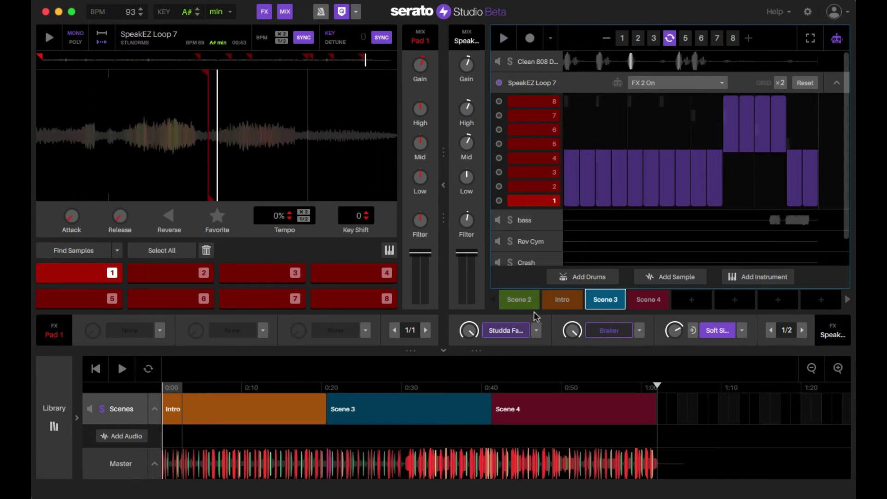
pyautogui.click(517, 331)
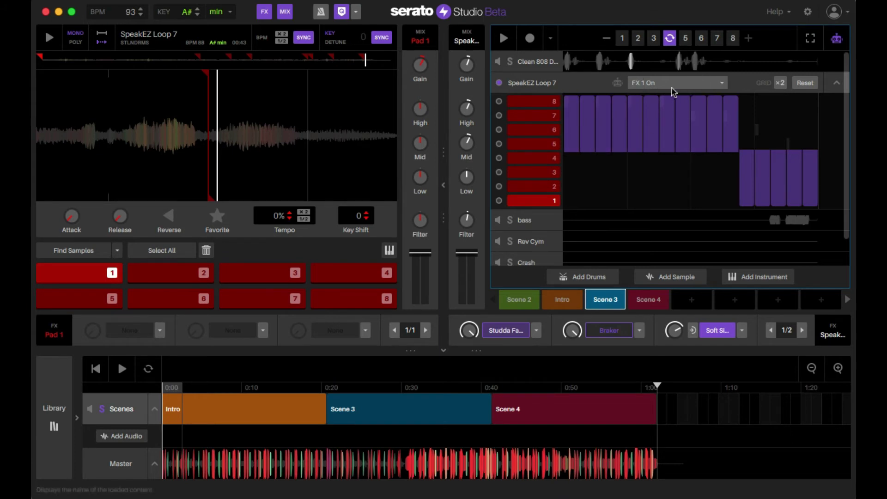
# Loop page 4 of Scene 3, play and stop it, then toggle page looping off.
pyautogui.click(669, 40)
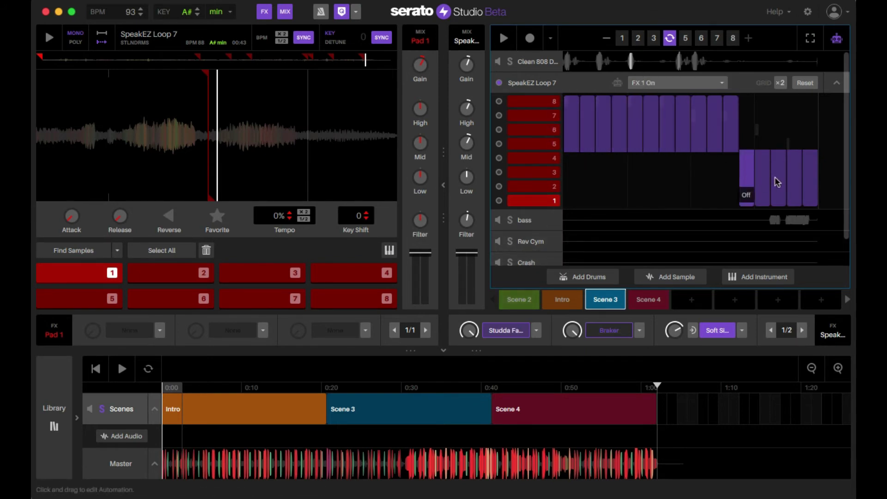
pyautogui.press('space')
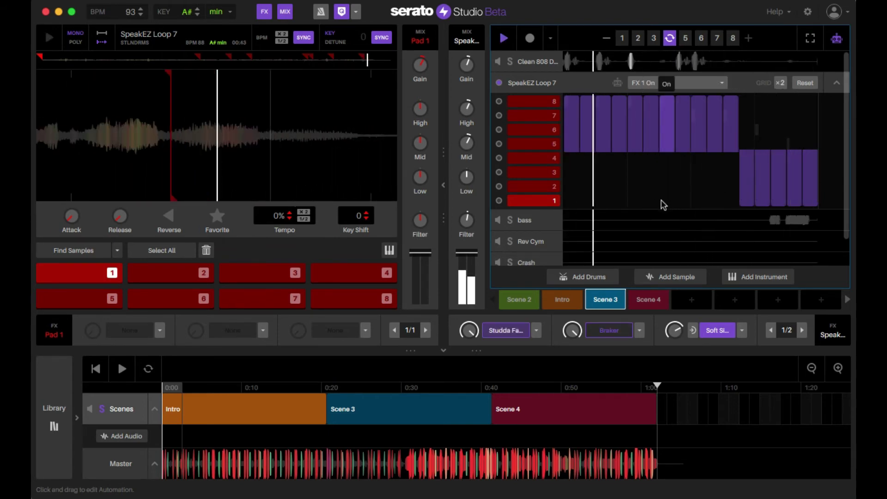
pyautogui.press('space')
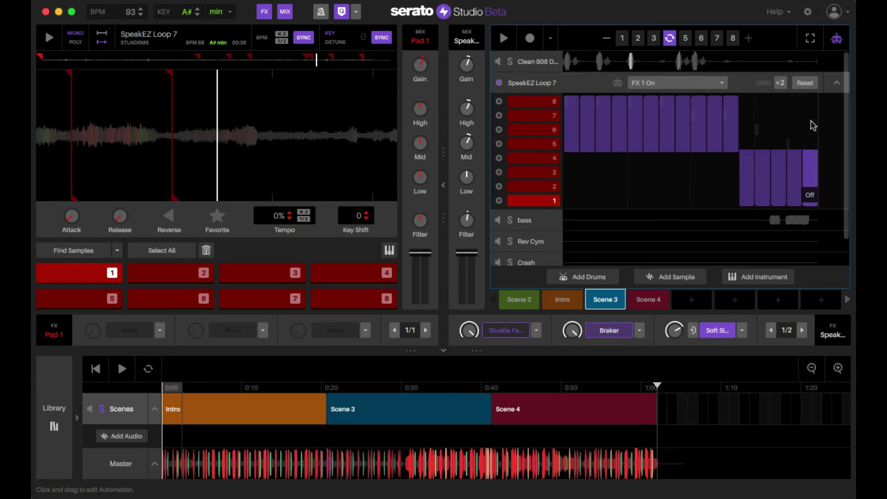
pyautogui.click(669, 38)
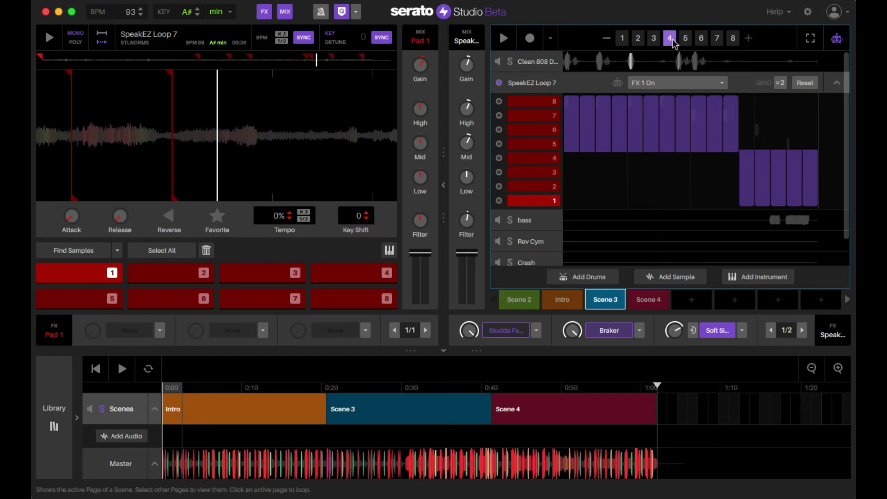
# Play from page 1, return SpeakEZ Loop 7 to its step grid, and switch to Scene 4.
pyautogui.press('space')
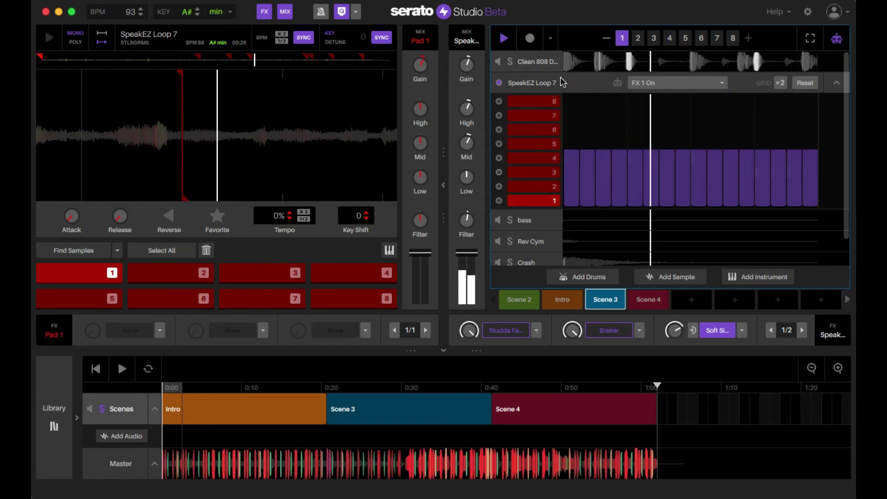
pyautogui.click(508, 82)
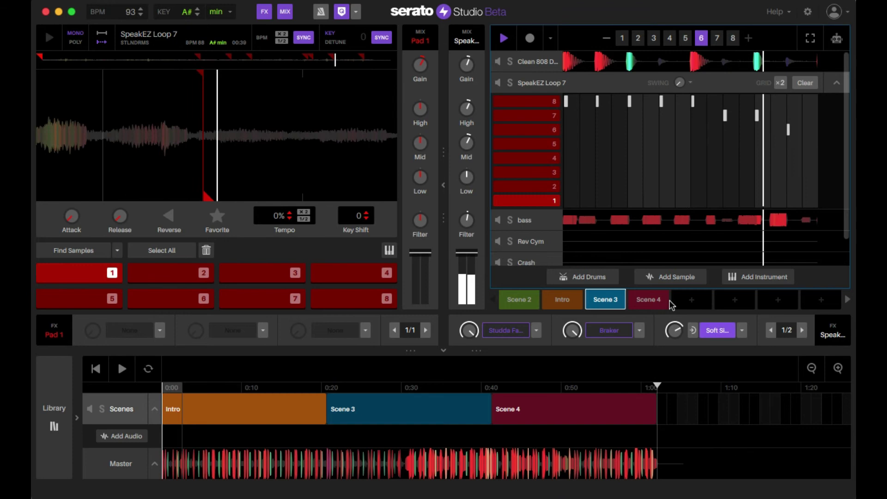
pyautogui.click(650, 300)
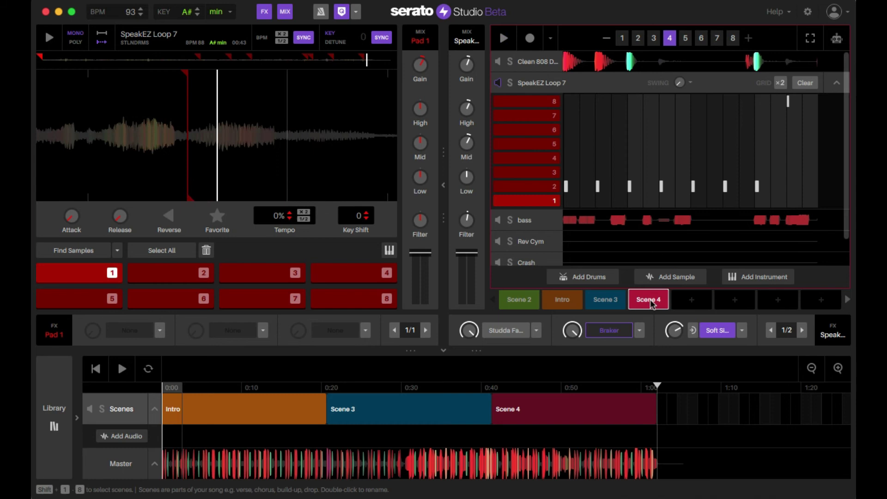
# Draw Braker (FX 2 On) automation on SpeakEZ Loop 7, loop-play page 4, then select Clean 808 Drum Kit.
pyautogui.click(836, 39)
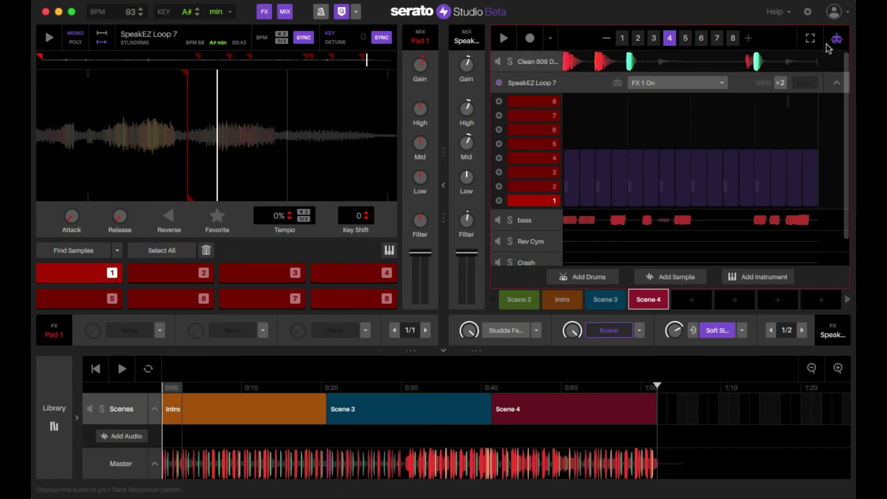
pyautogui.click(613, 331)
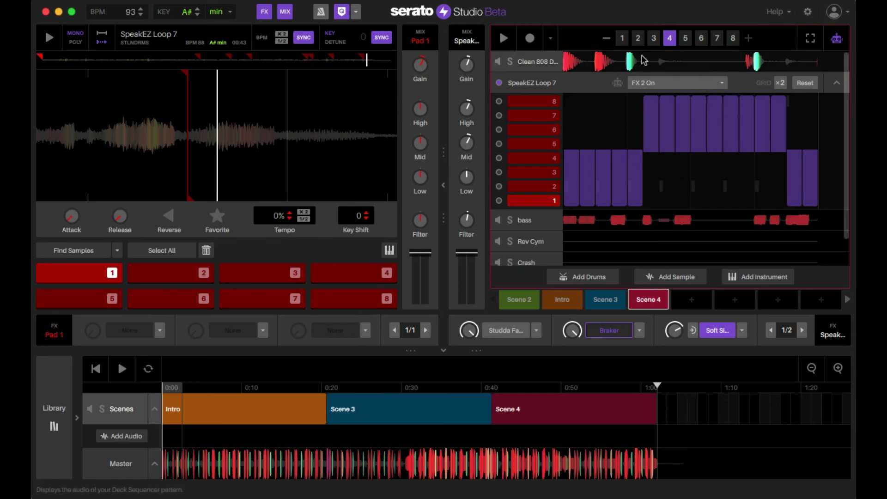
pyautogui.click(669, 37)
pyautogui.press('space')
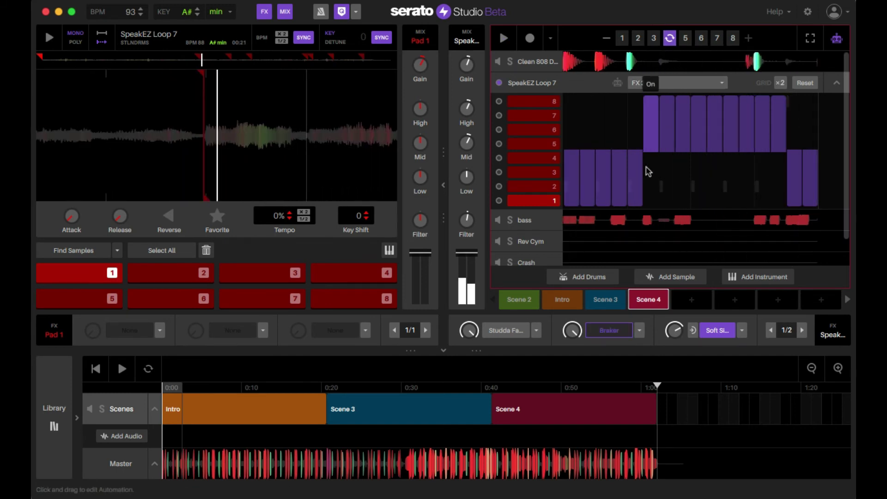
pyautogui.press('space')
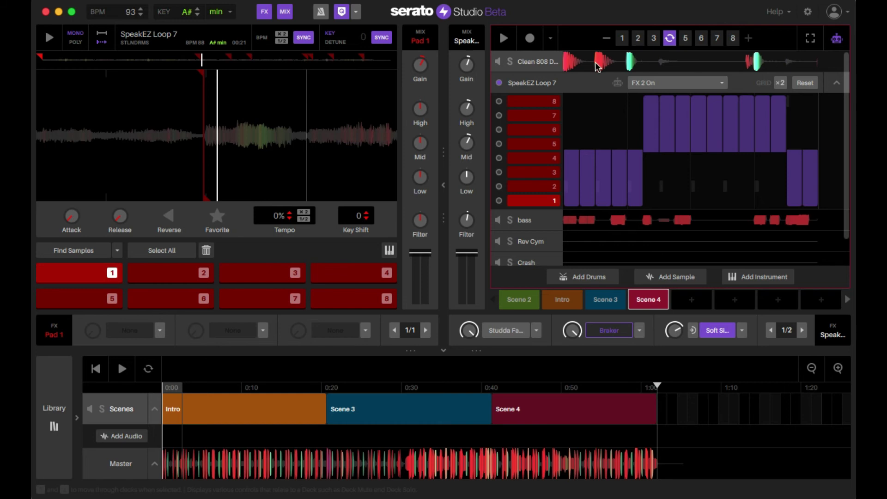
pyautogui.click(627, 67)
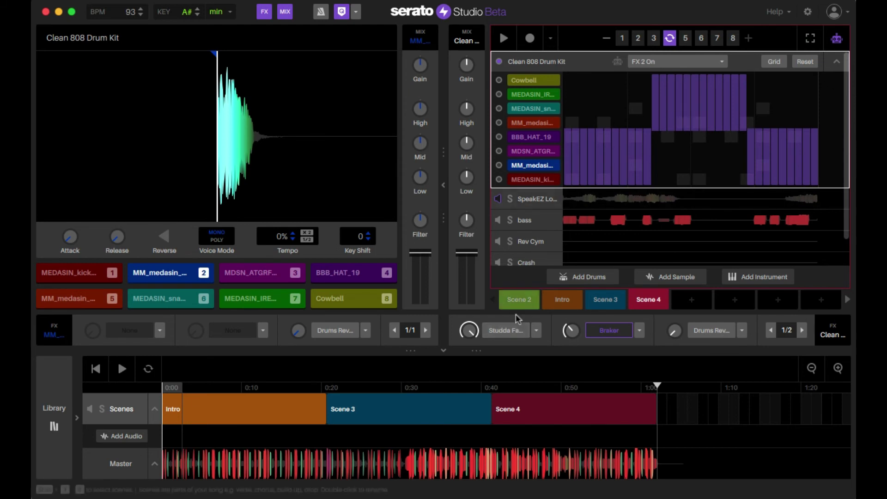
# Turn Studda Fader off, exit automation editing, and expand the Yeah Todd vocal's step sequencer.
pyautogui.click(511, 336)
pyautogui.click(511, 335)
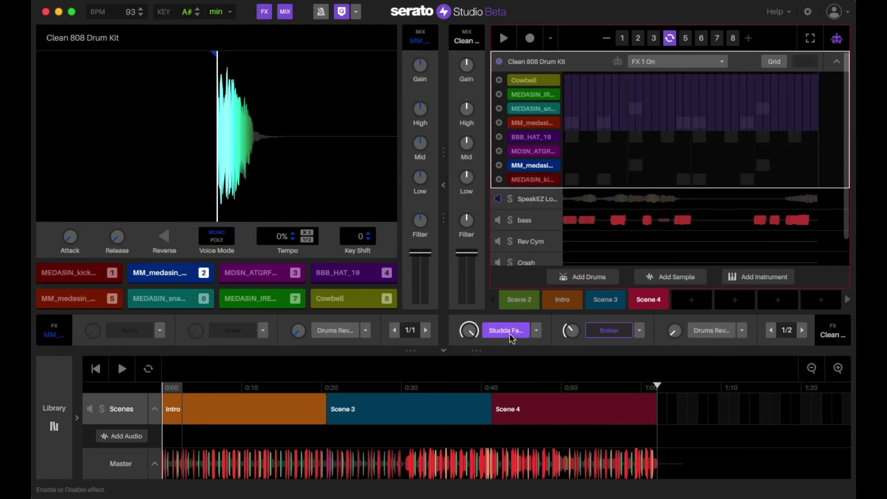
pyautogui.click(510, 331)
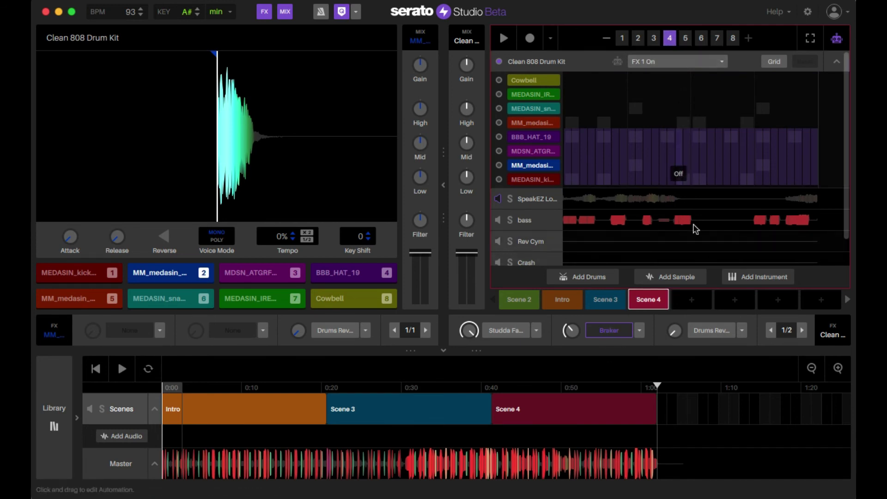
pyautogui.click(836, 40)
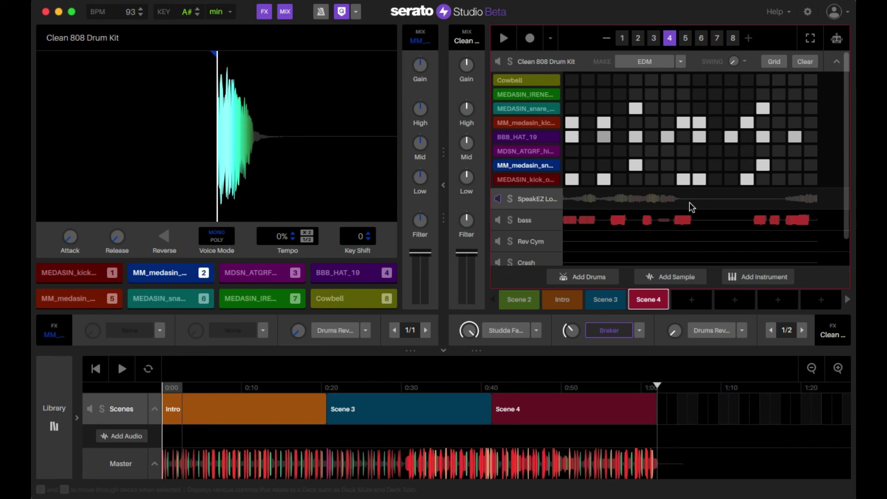
pyautogui.click(690, 202)
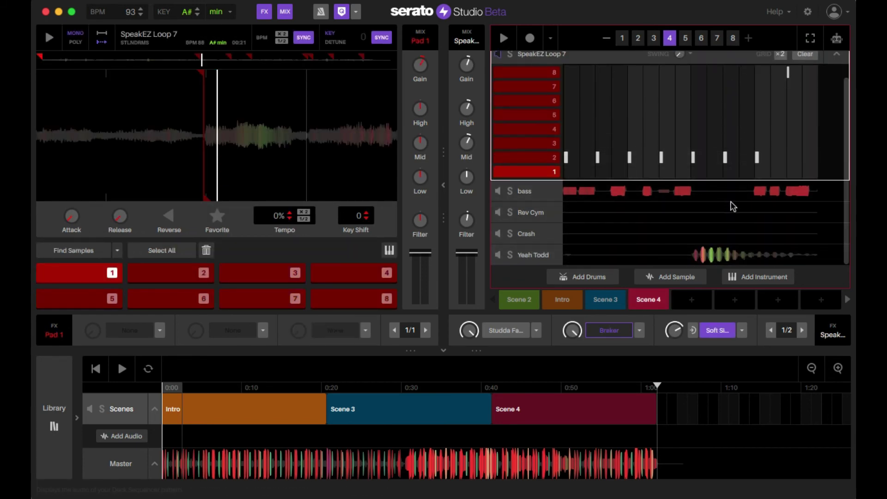
pyautogui.click(728, 256)
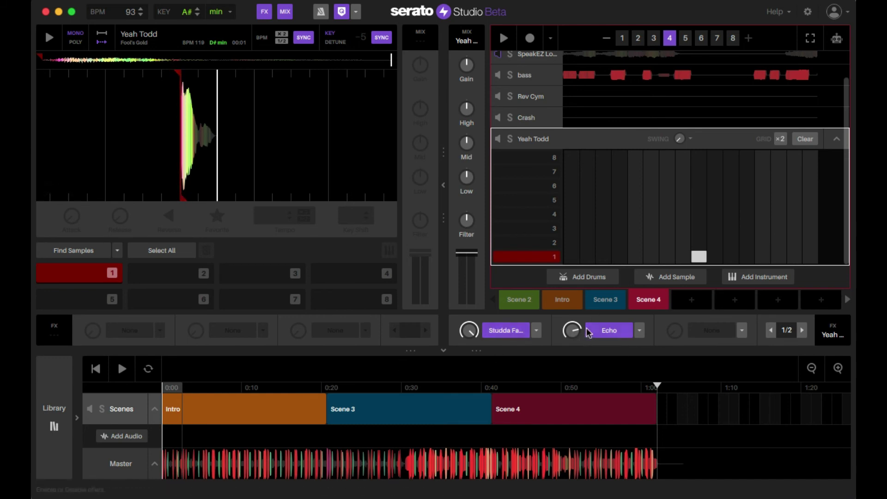
# Solo the Yeah Todd track and play it looping on pattern page 4.
pyautogui.click(510, 138)
pyautogui.click(714, 171)
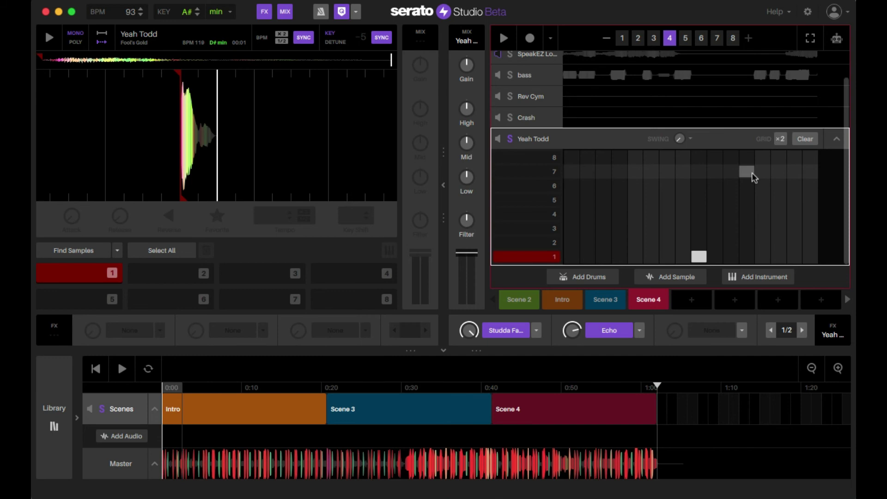
pyautogui.press('space')
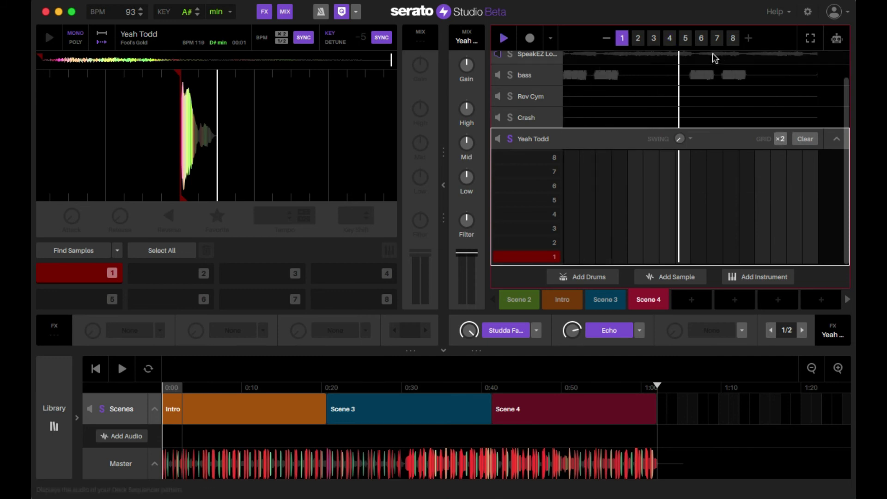
pyautogui.click(669, 38)
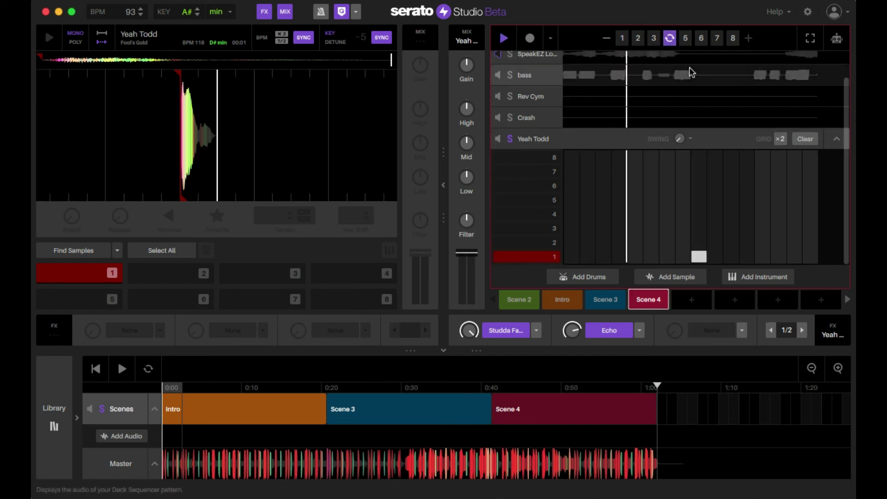
pyautogui.press('space')
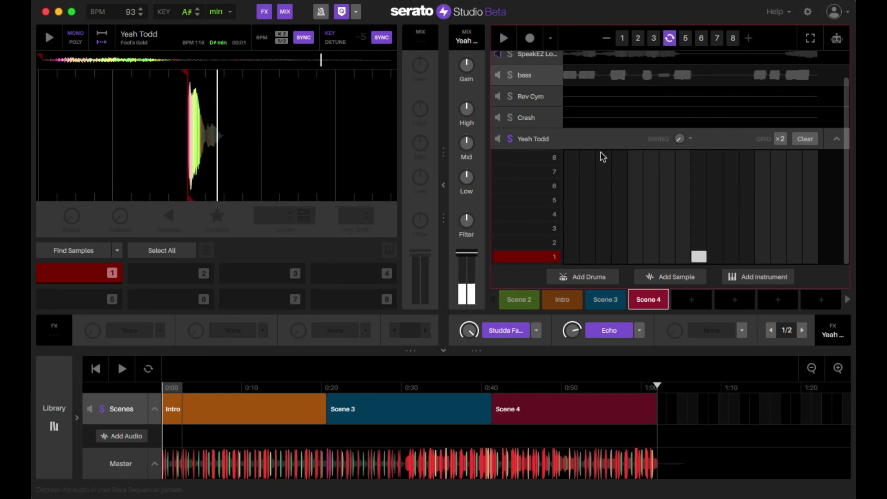
# Turn off Studda Fader and Echo on the Yeah Todd deck and play it dry.
pyautogui.click(523, 331)
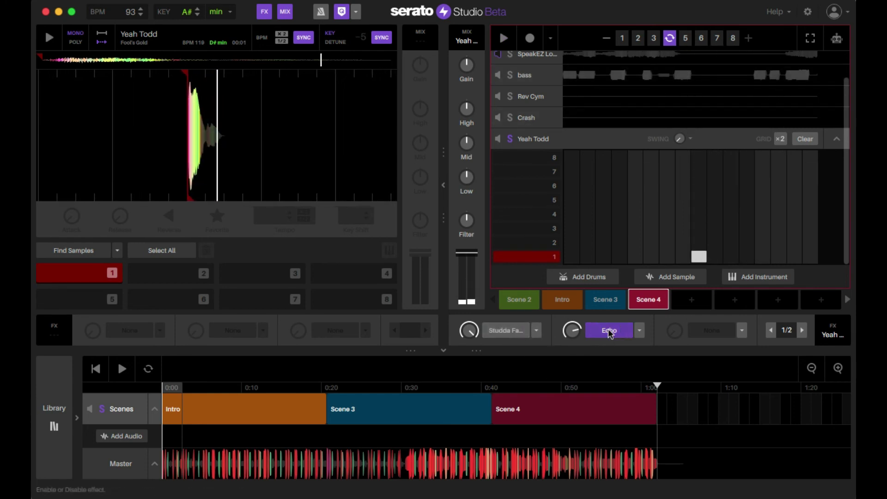
pyautogui.click(613, 336)
pyautogui.press('space')
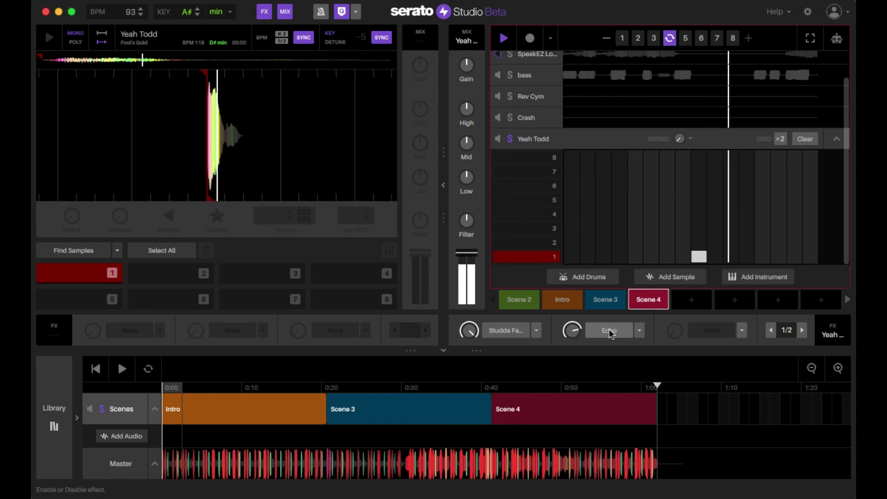
pyautogui.press('space')
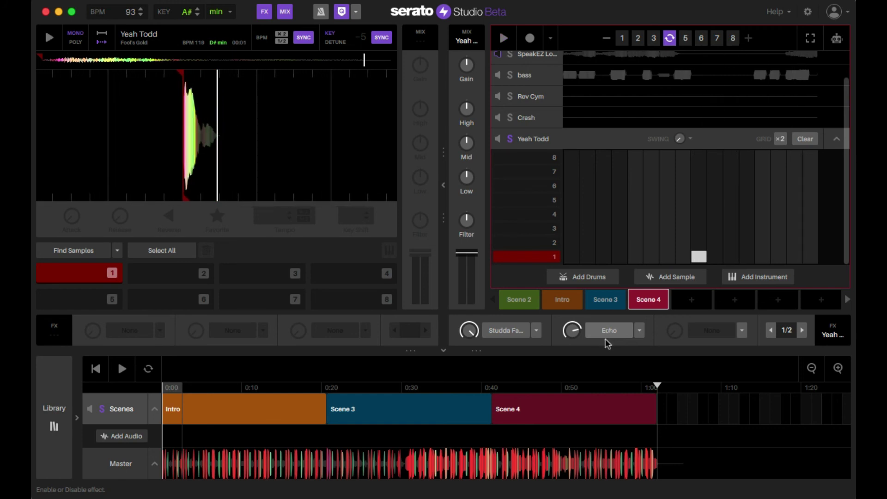
# Re-enable Studda Fader and Echo, add a row-1 Yeah Todd step, and play it back.
pyautogui.click(508, 333)
pyautogui.click(606, 332)
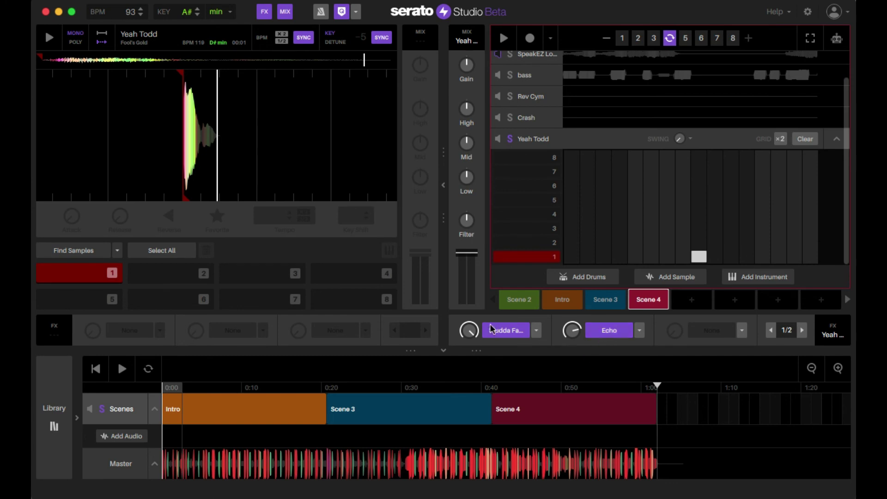
pyautogui.click(716, 255)
pyautogui.press('space')
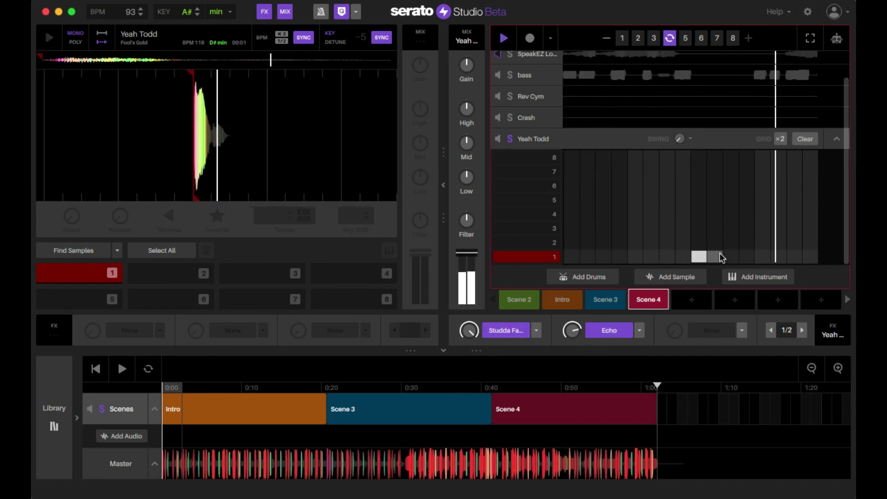
pyautogui.press('space')
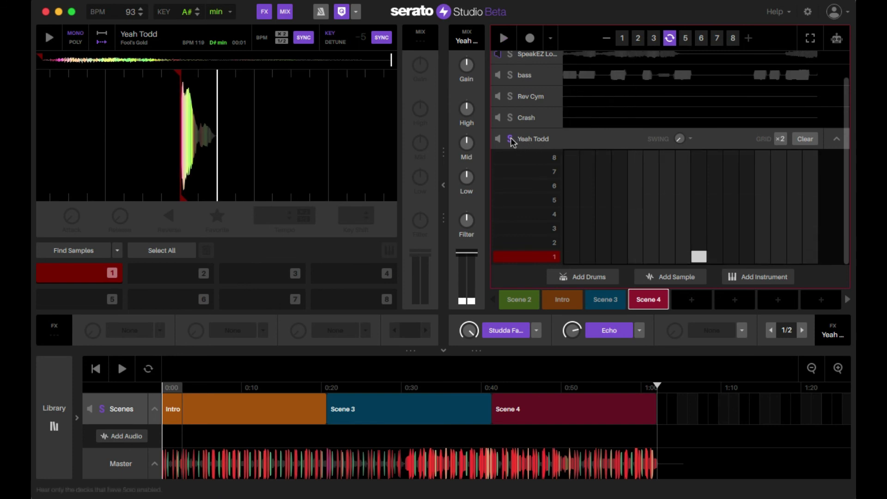
# Play Scene 4 from its first pattern page.
pyautogui.click(620, 40)
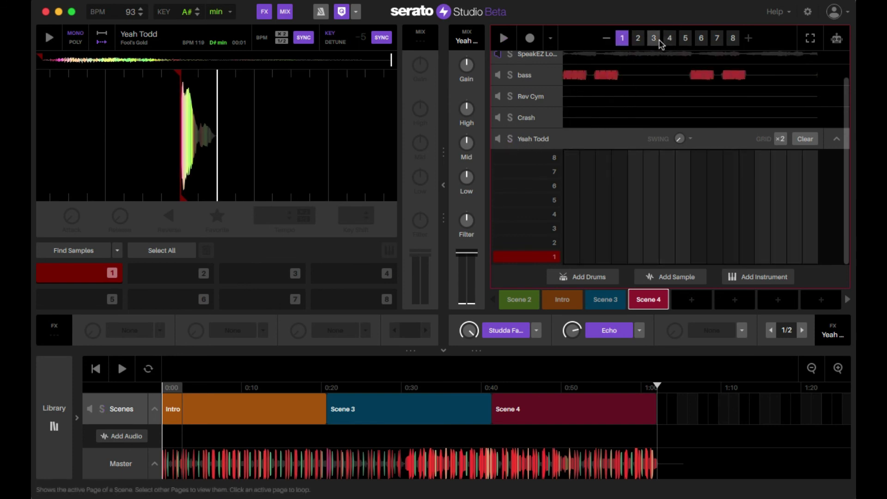
pyautogui.press('space')
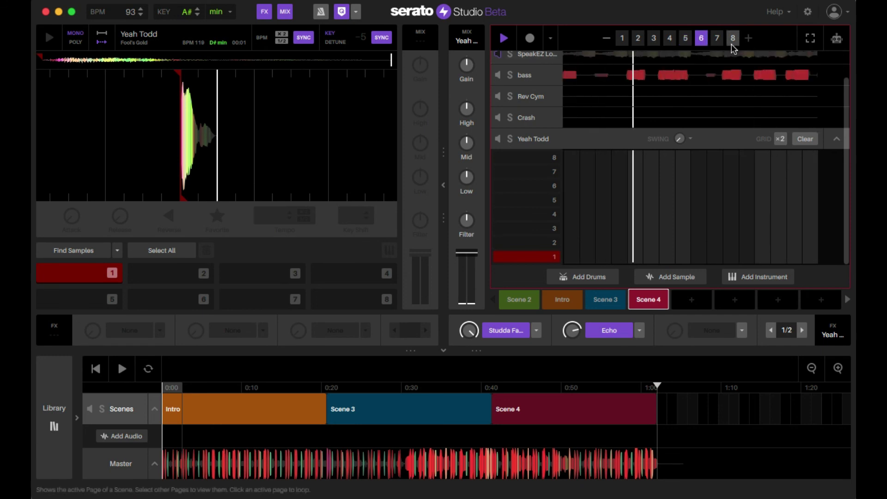
pyautogui.press('space')
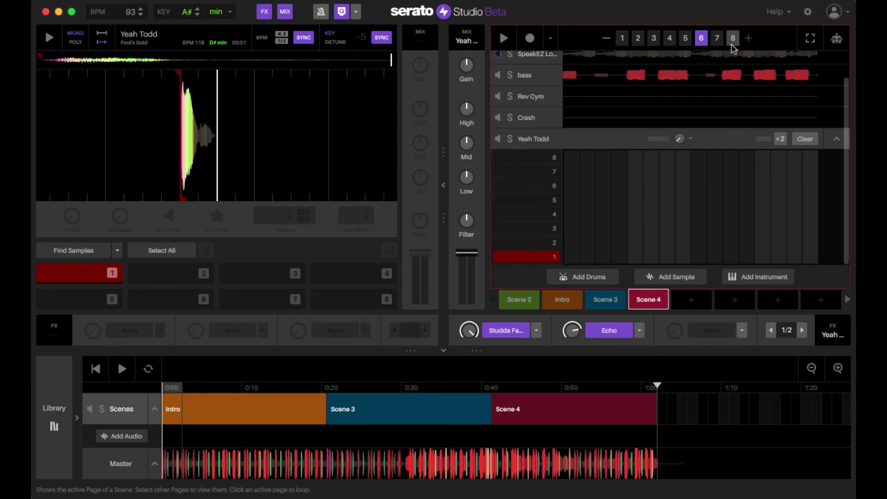
# Select Scene 3 in the Scenes timeline and play the song from there.
pyautogui.click(262, 418)
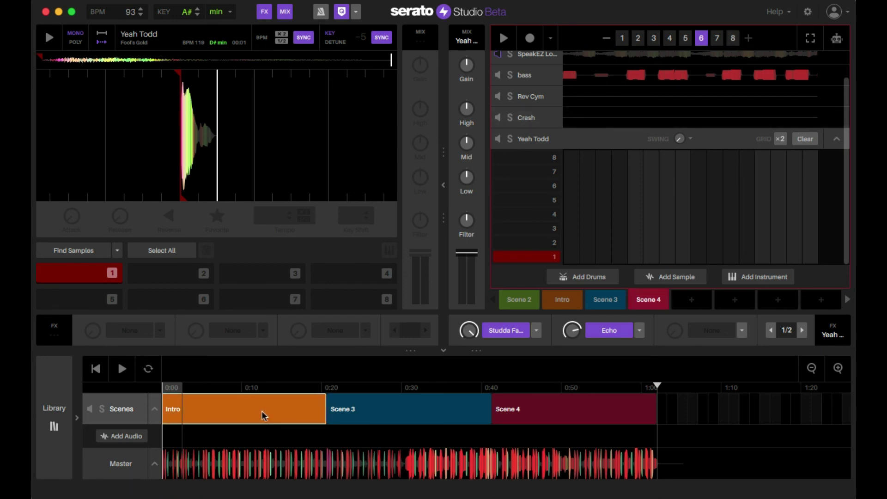
pyautogui.click(364, 414)
pyautogui.click(122, 369)
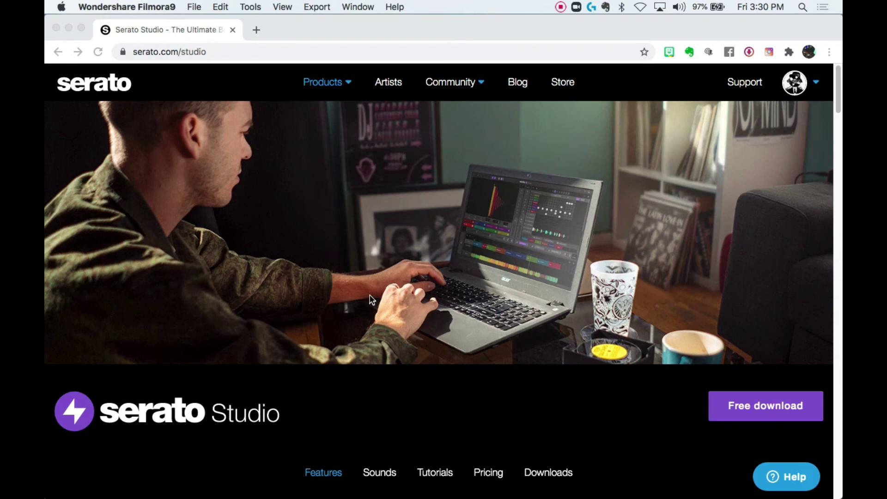
# Bring Chrome forward on the serato.com/studio page and scroll down slightly.
pyautogui.click(156, 51)
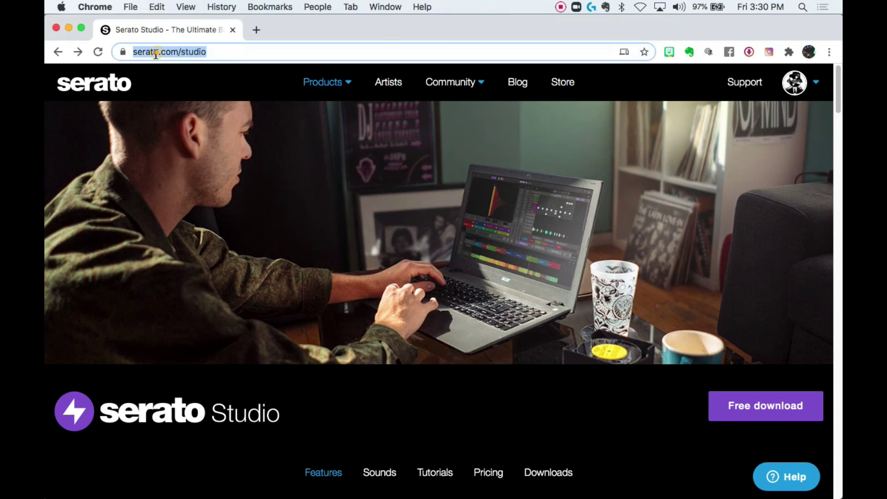
pyautogui.click(314, 237)
pyautogui.scroll(-1, 536, 244)
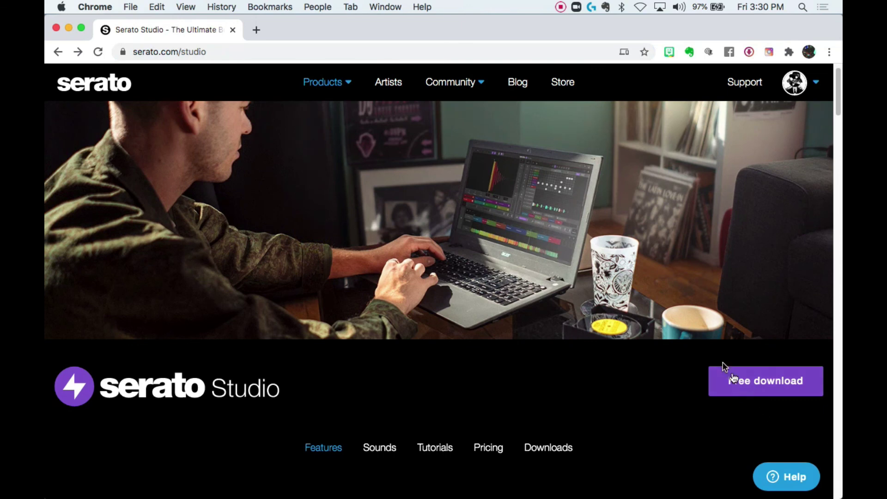